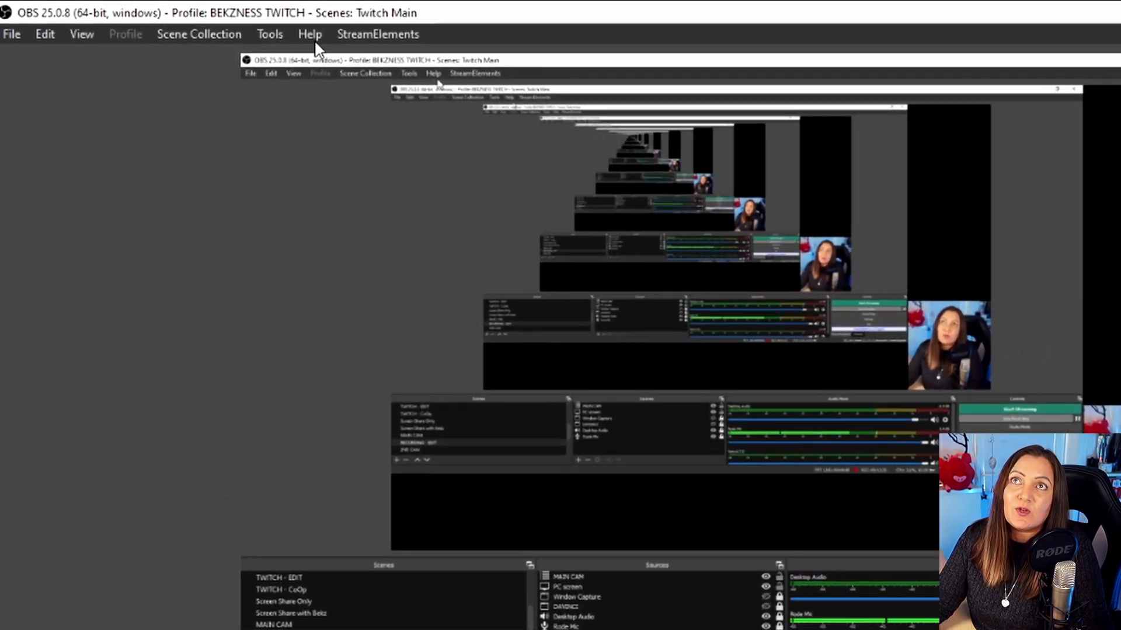
Open the WebSockets server settings, and switch to LioranBoard Receiver to access its Twitch linking option
{"action": "left_click", "coordinate": [167, 19]}
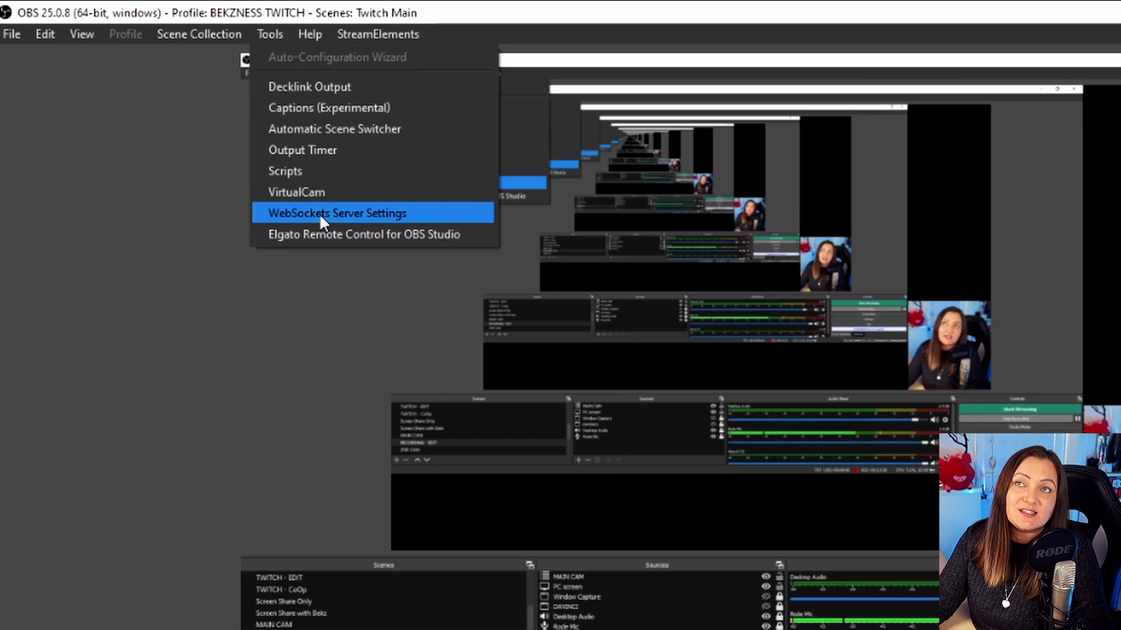
{"action": "left_click", "coordinate": [319, 213]}
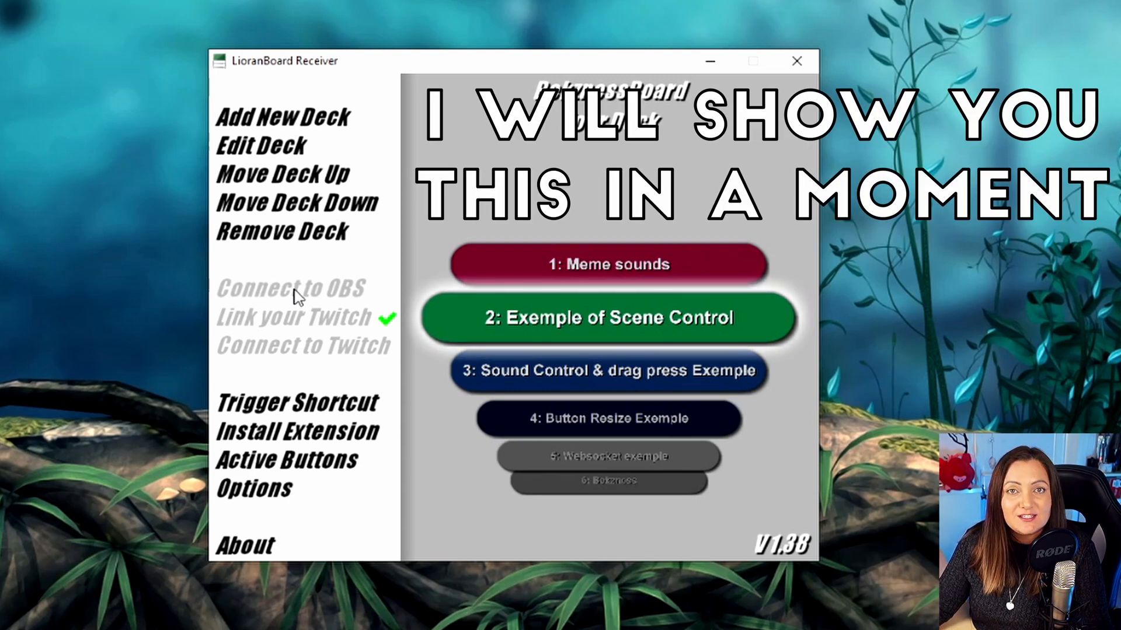
{"action": "left_click", "coordinate": [349, 317]}
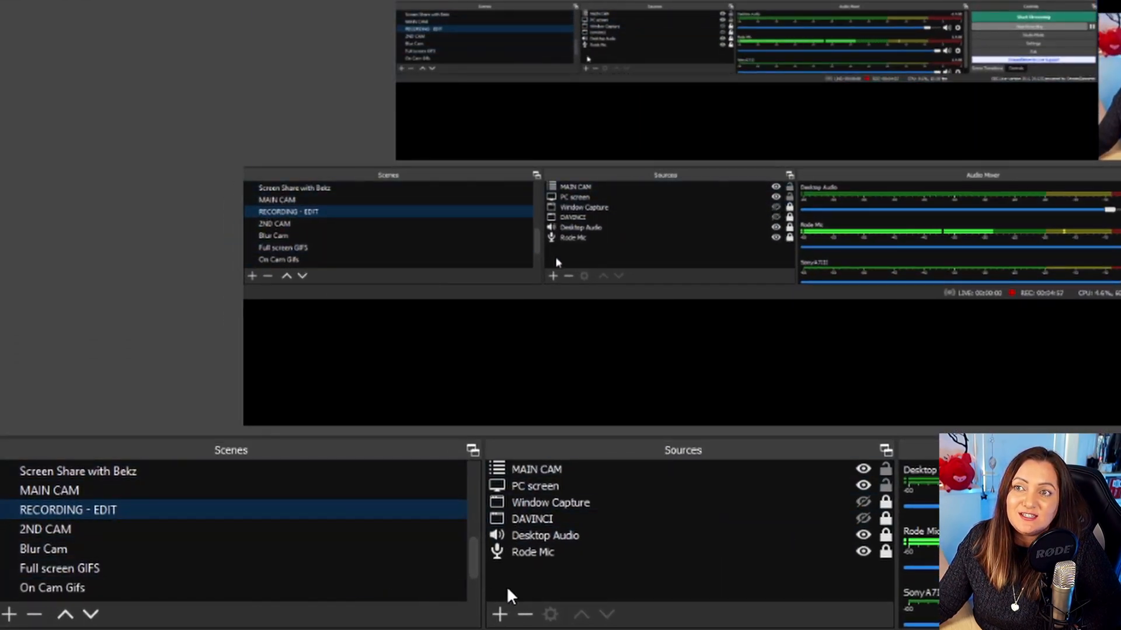
In OBS, add the existing LioranBoard browser source to the RECORDING - EDIT scene and switch off its visibility
{"action": "left_click", "coordinate": [500, 613]}
{"action": "left_click", "coordinate": [546, 262]}
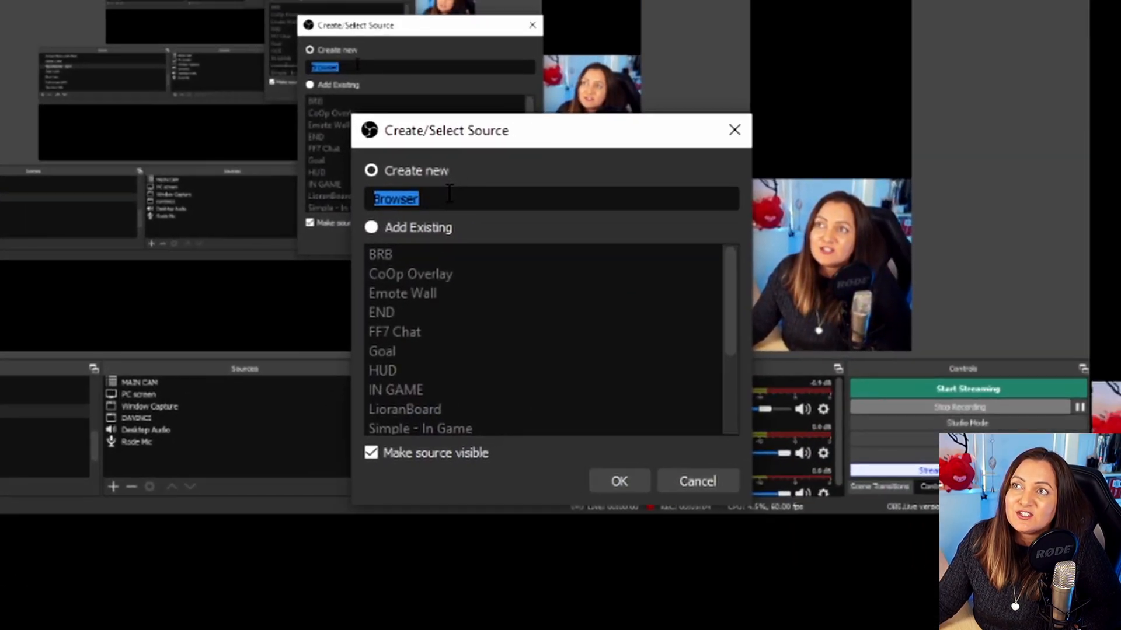
{"action": "left_click", "coordinate": [370, 228]}
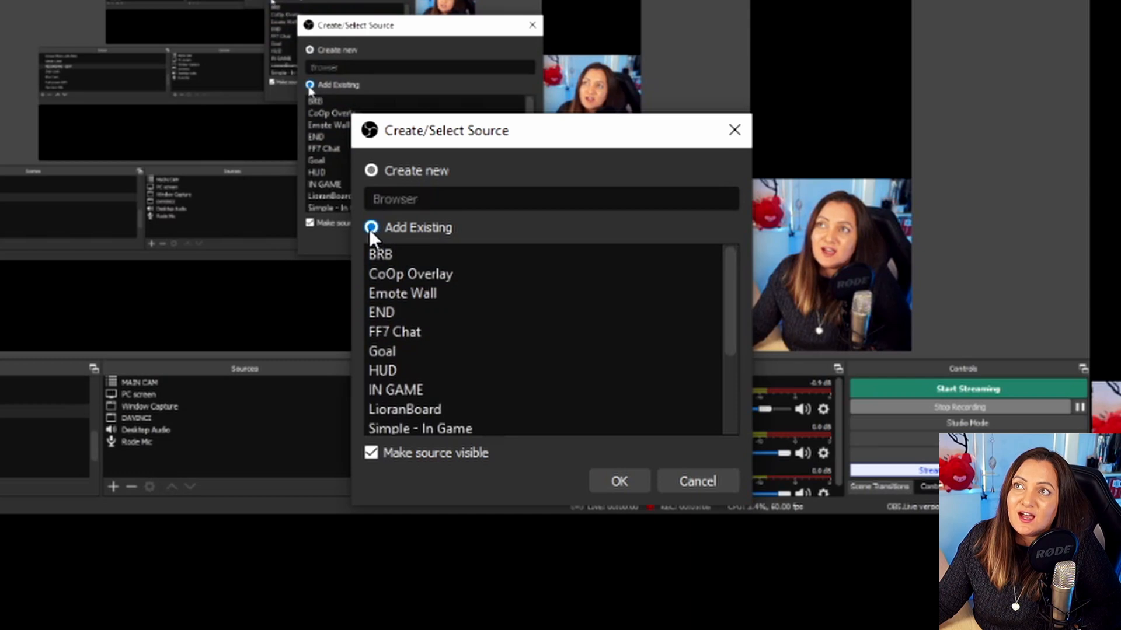
{"action": "left_click", "coordinate": [405, 410]}
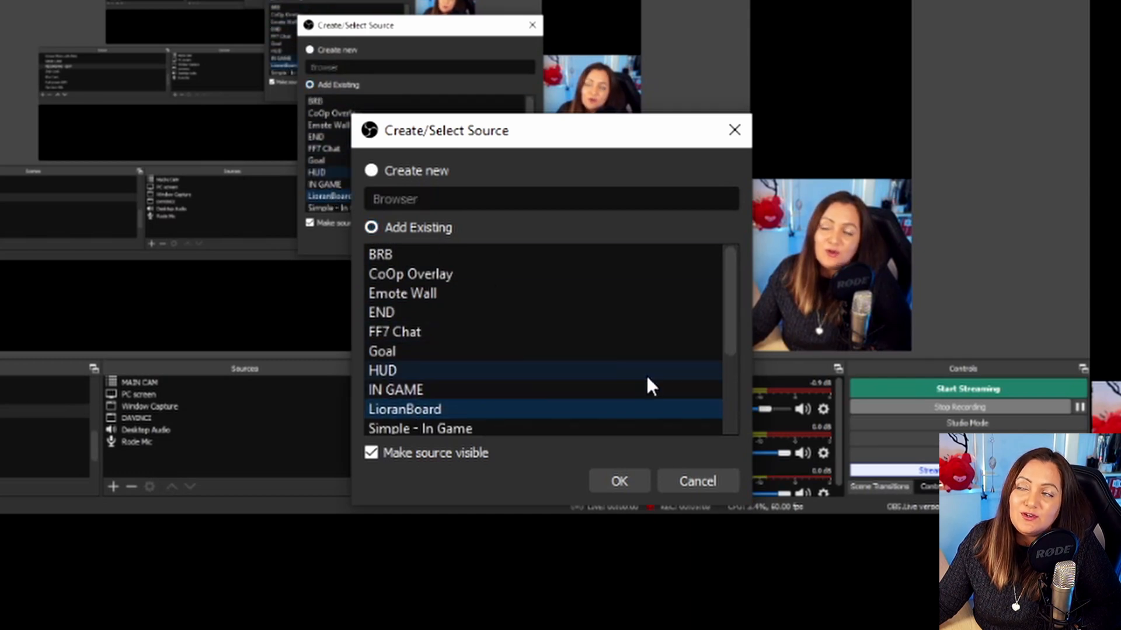
{"action": "left_click", "coordinate": [619, 481]}
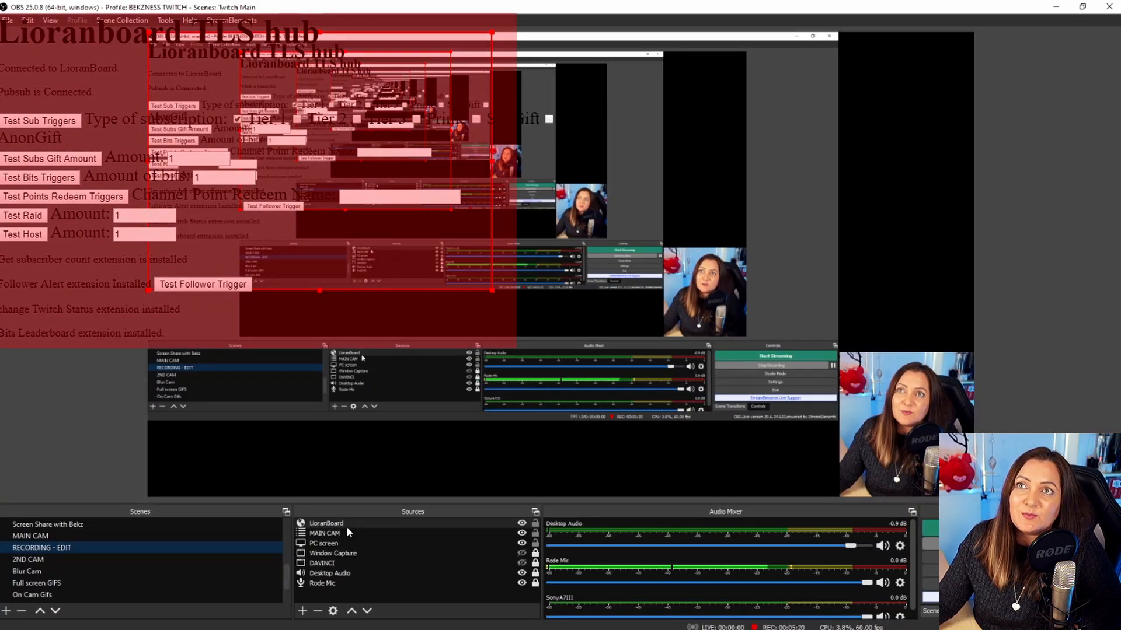
{"action": "left_click", "coordinate": [522, 527]}
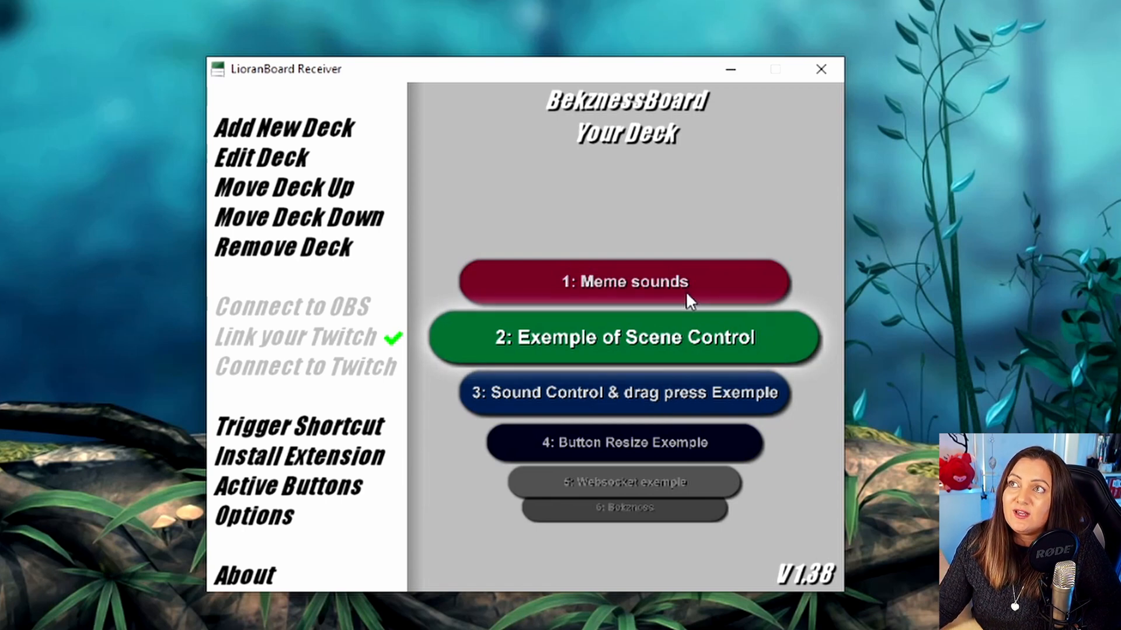
In LioranBoard Receiver, examine the button layout of the Exemple of Scene Control deck and leave it without changes
{"action": "scroll", "coordinate": [686, 291], "scroll_direction": "down", "scroll_amount": 1}
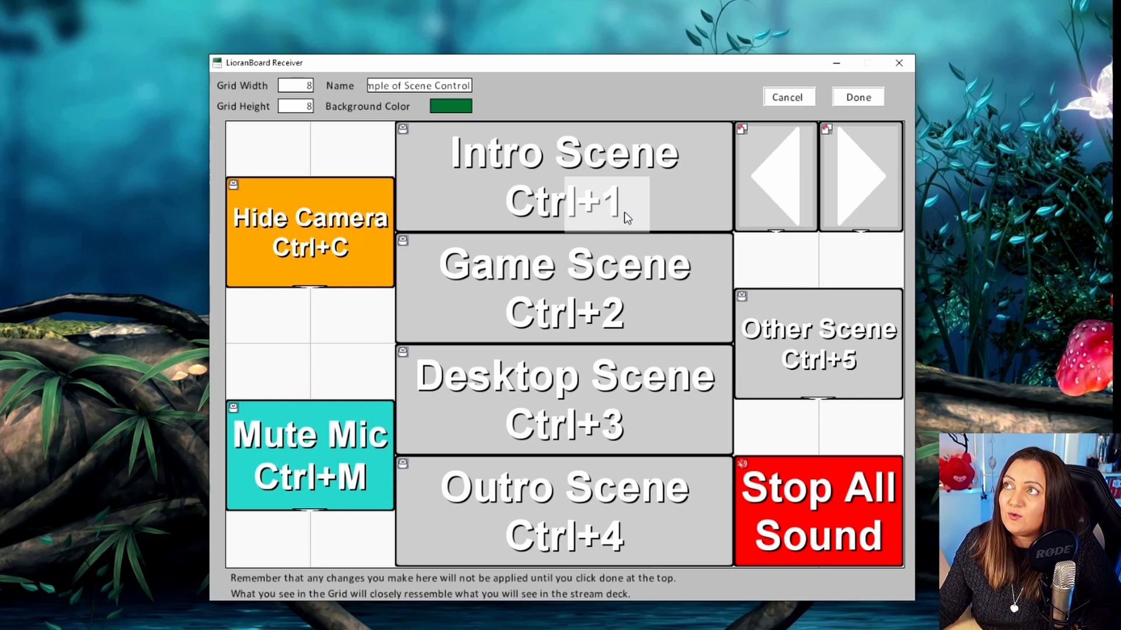
{"action": "left_click", "coordinate": [789, 97]}
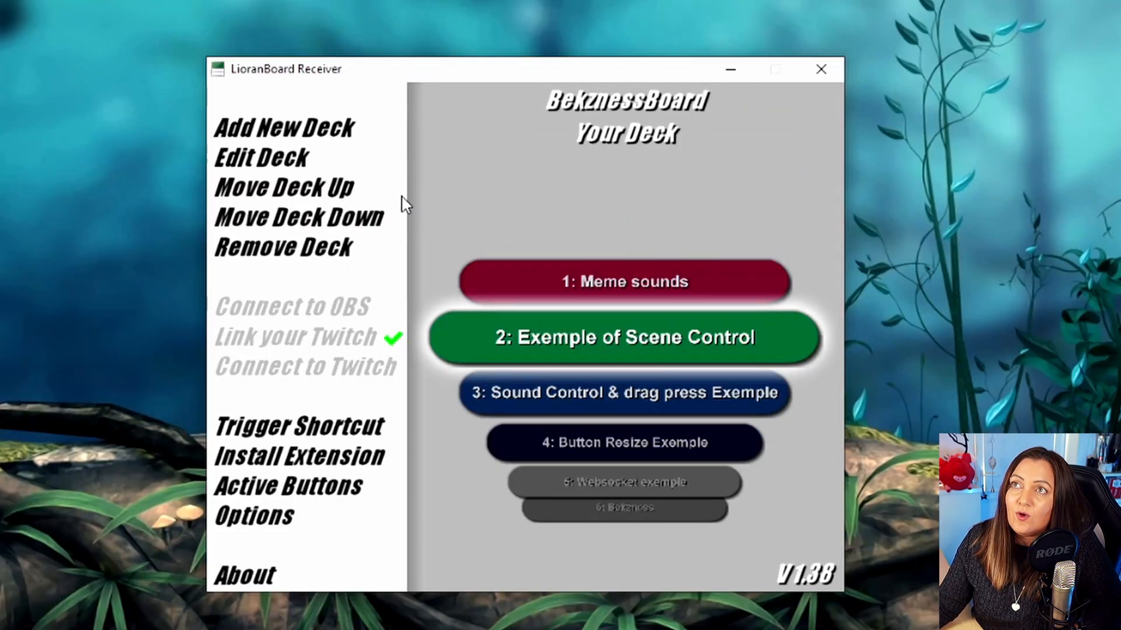
Add a new deck and create a button named Chocobo Command in the first cell of its grid
{"action": "left_click", "coordinate": [313, 138]}
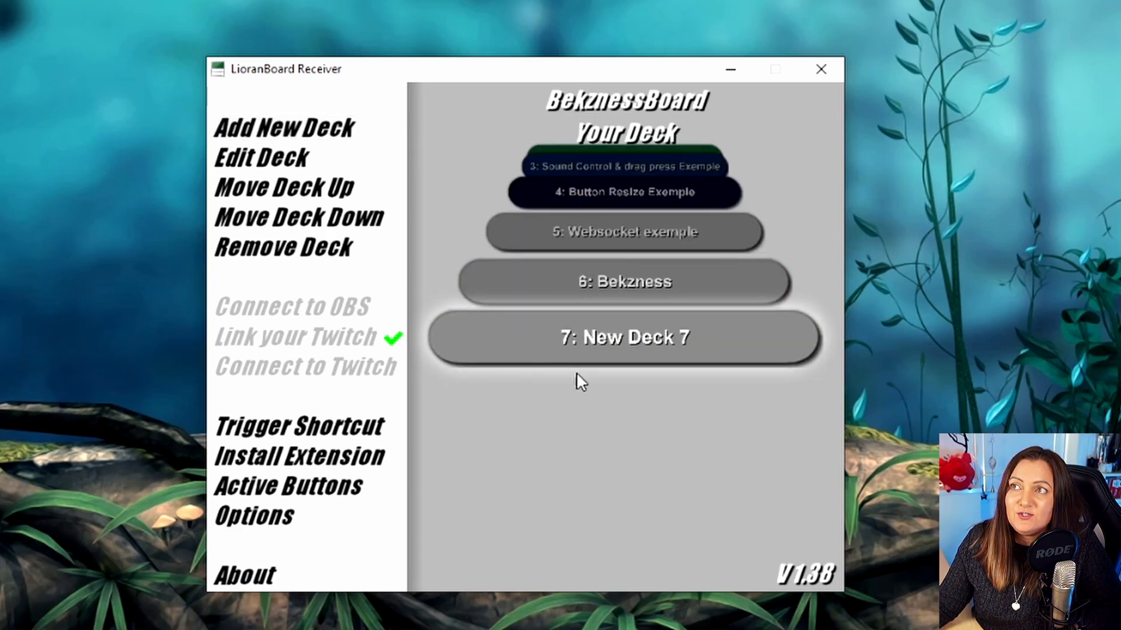
{"action": "double_click", "coordinate": [644, 343]}
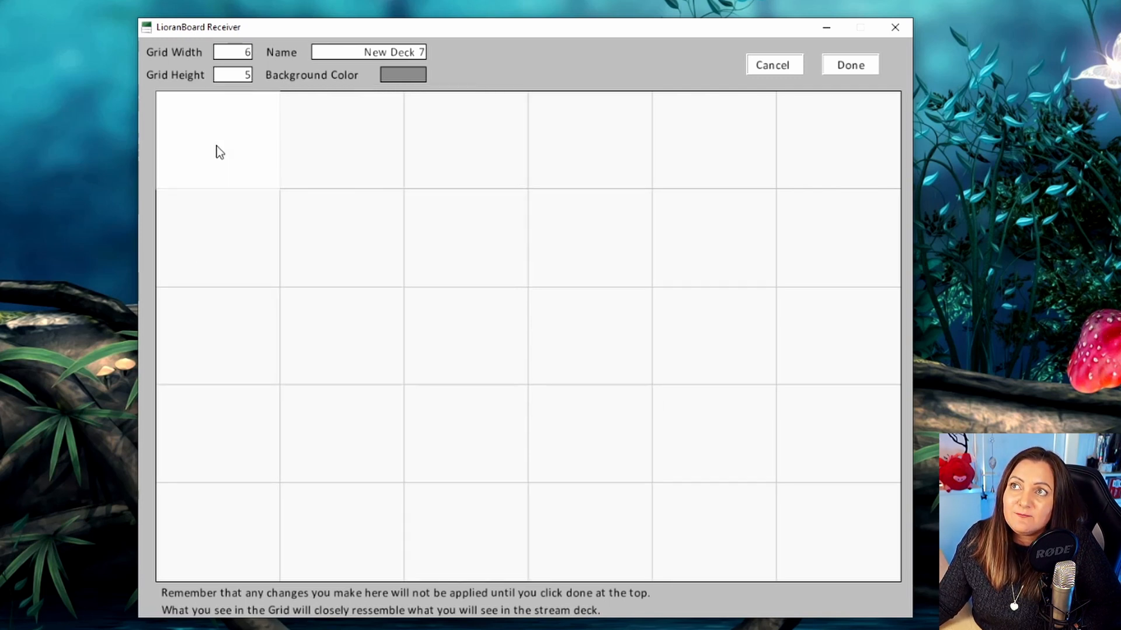
{"action": "right_click", "coordinate": [234, 155]}
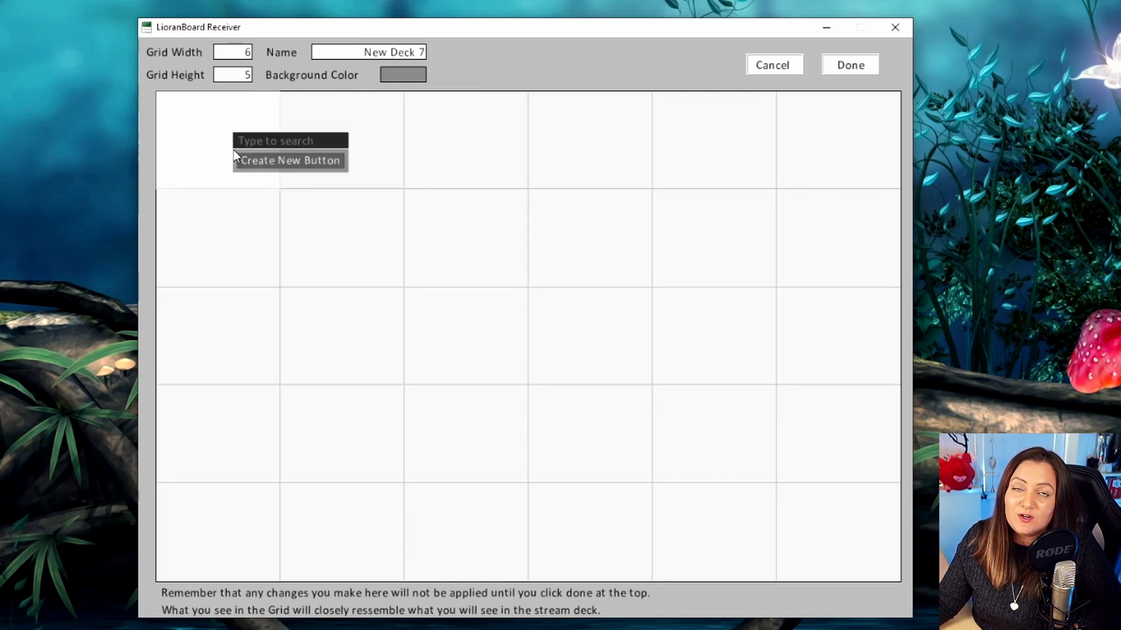
{"action": "left_click", "coordinate": [273, 163]}
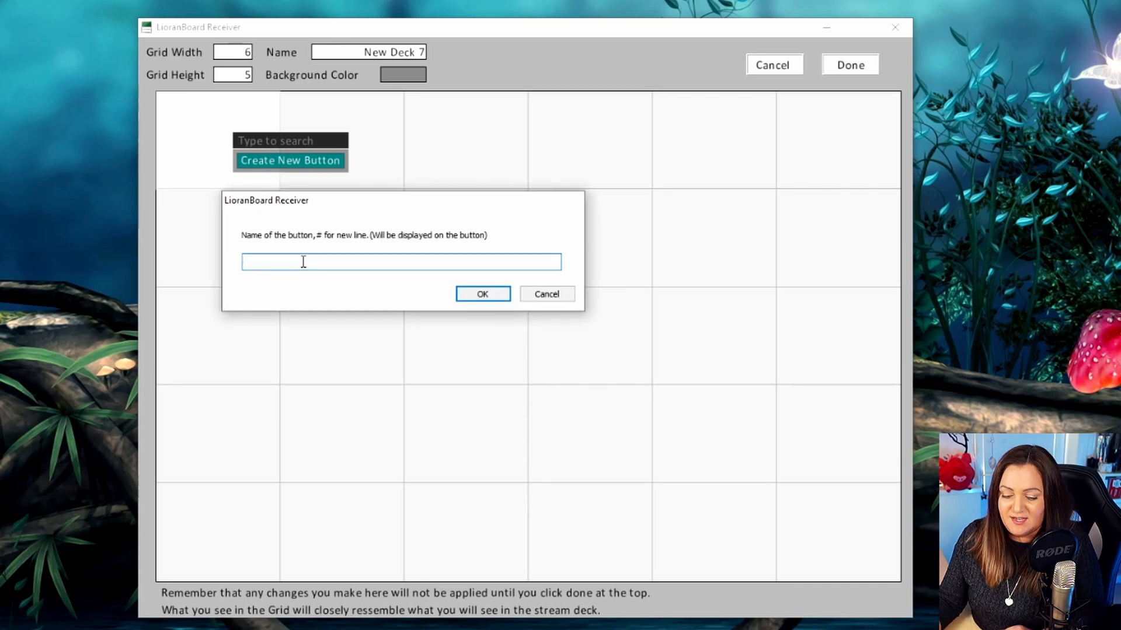
{"action": "type", "text": "Chocobo Comma"}
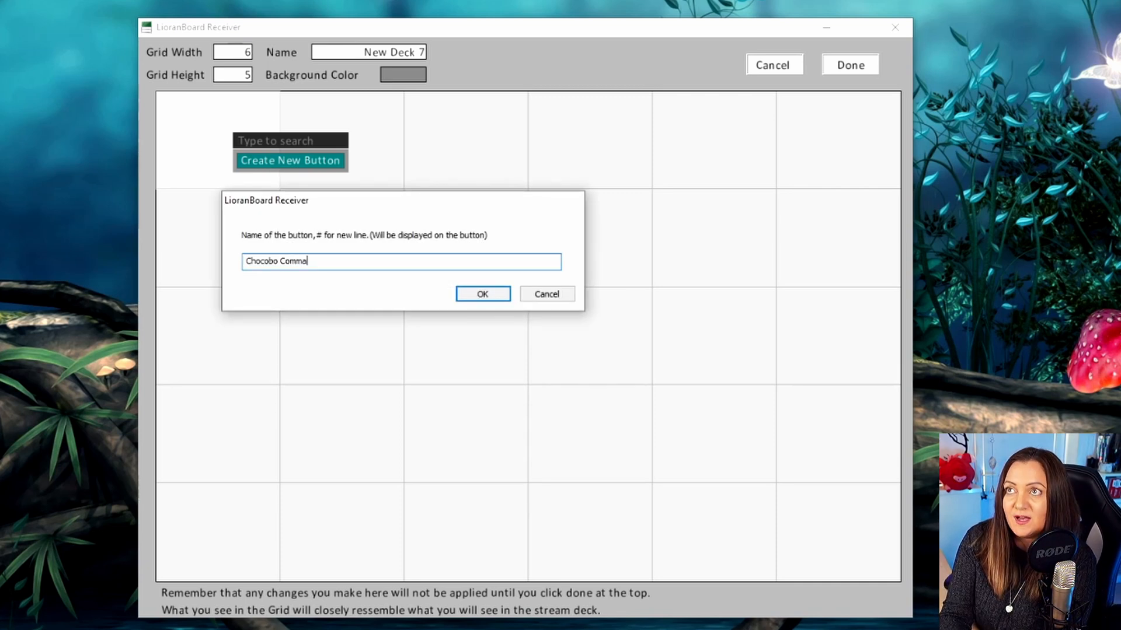
{"action": "type", "text": "nd"}
{"action": "key", "text": "Return"}
Add the chocobo rider image to the Chocobo Command button
{"action": "right_click", "coordinate": [234, 152]}
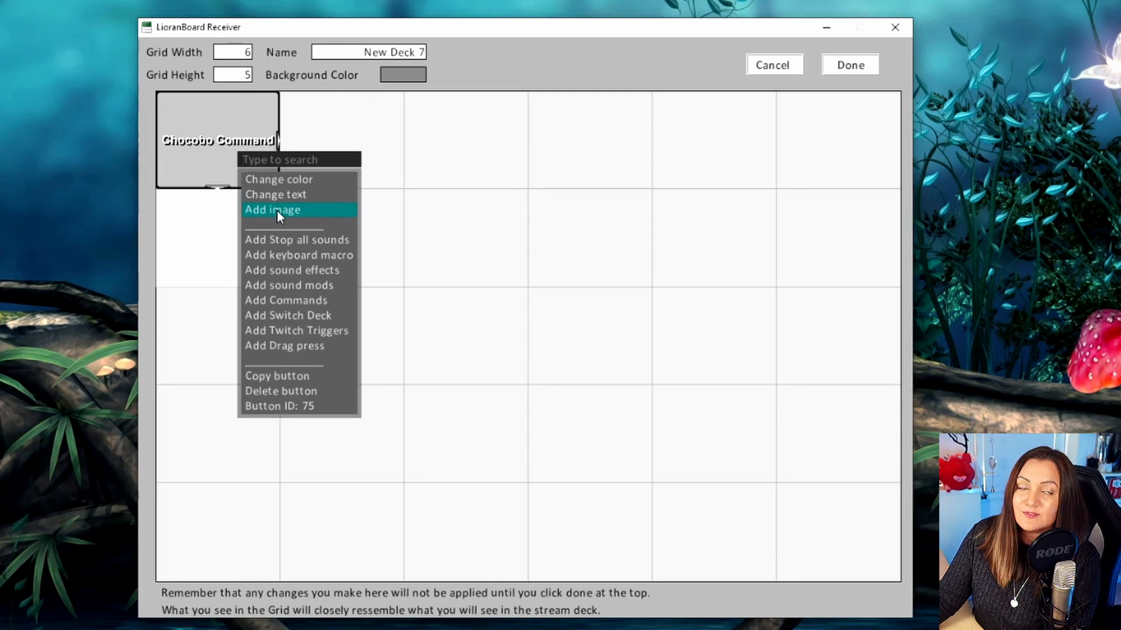
{"action": "left_click", "coordinate": [276, 210]}
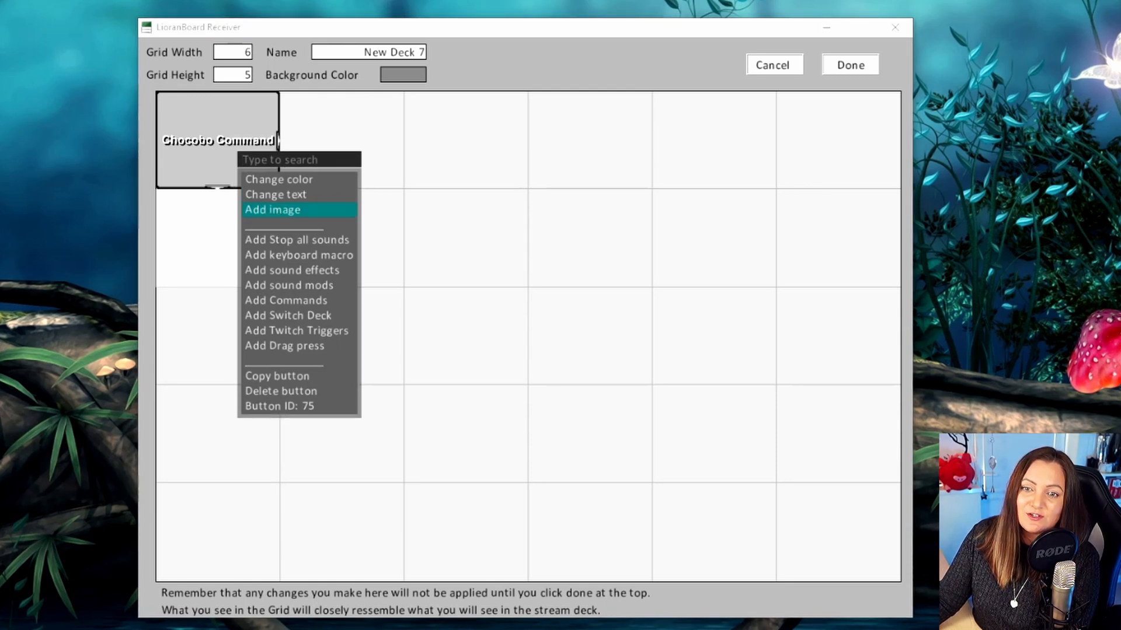
{"action": "key", "text": "Return"}
Add a Source Change Visibility command to the Chocobo Command button
{"action": "right_click", "coordinate": [217, 155]}
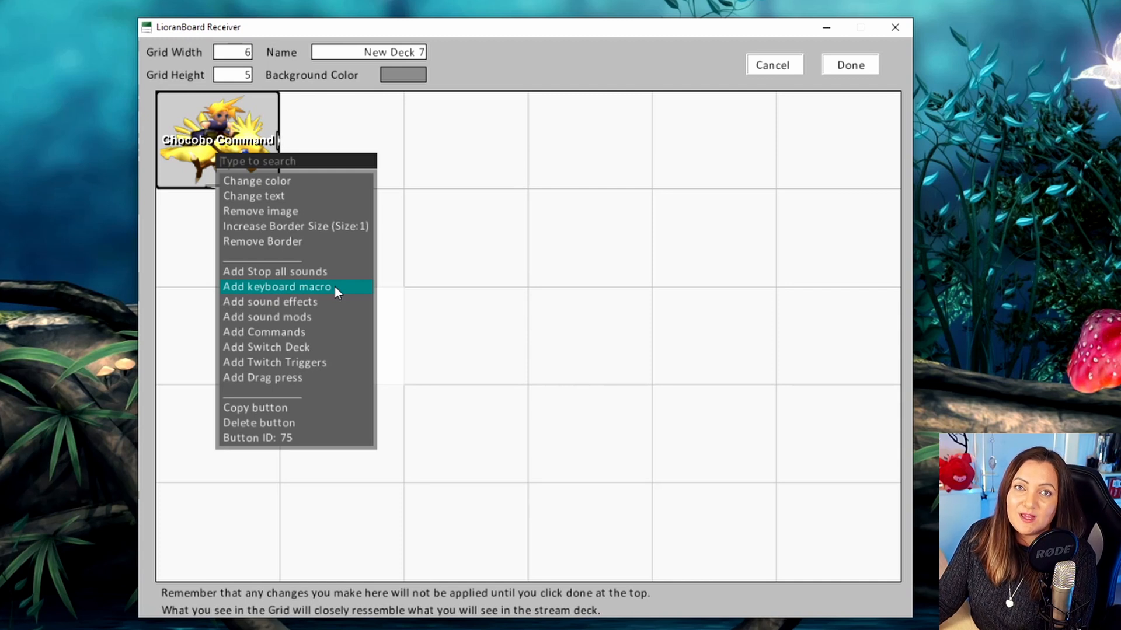
{"action": "left_click", "coordinate": [314, 333]}
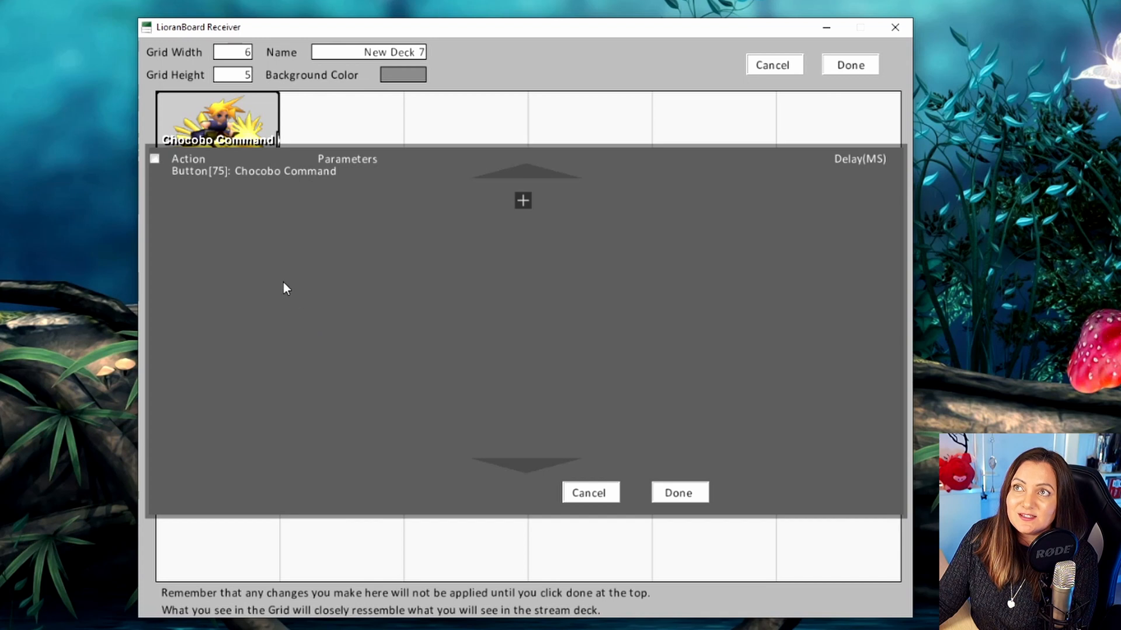
{"action": "left_click", "coordinate": [522, 201]}
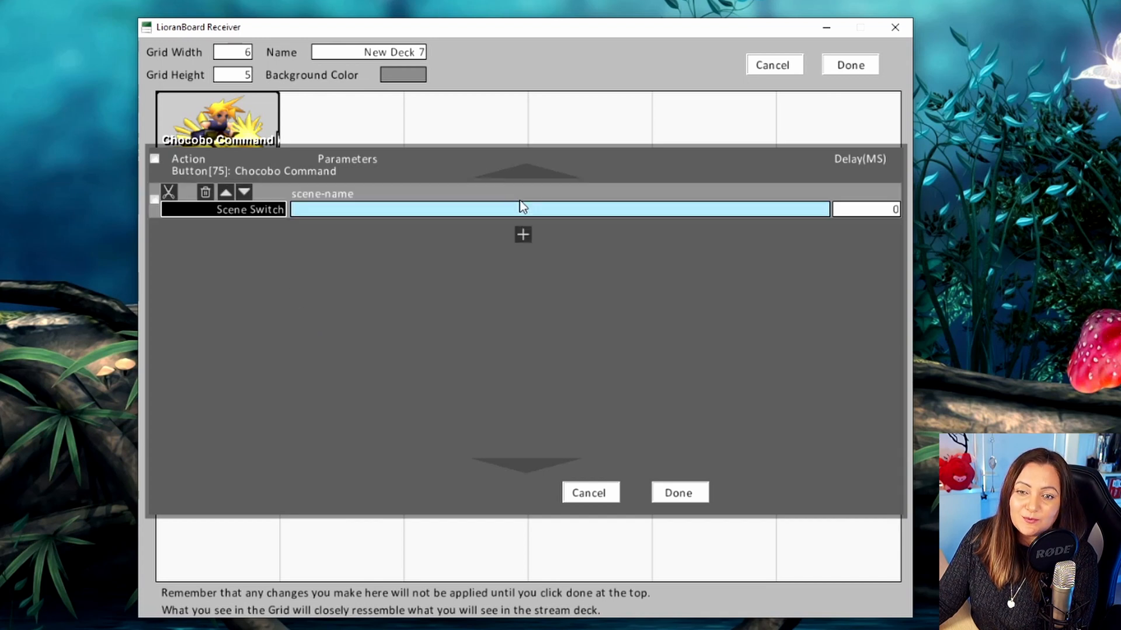
{"action": "left_click", "coordinate": [257, 211]}
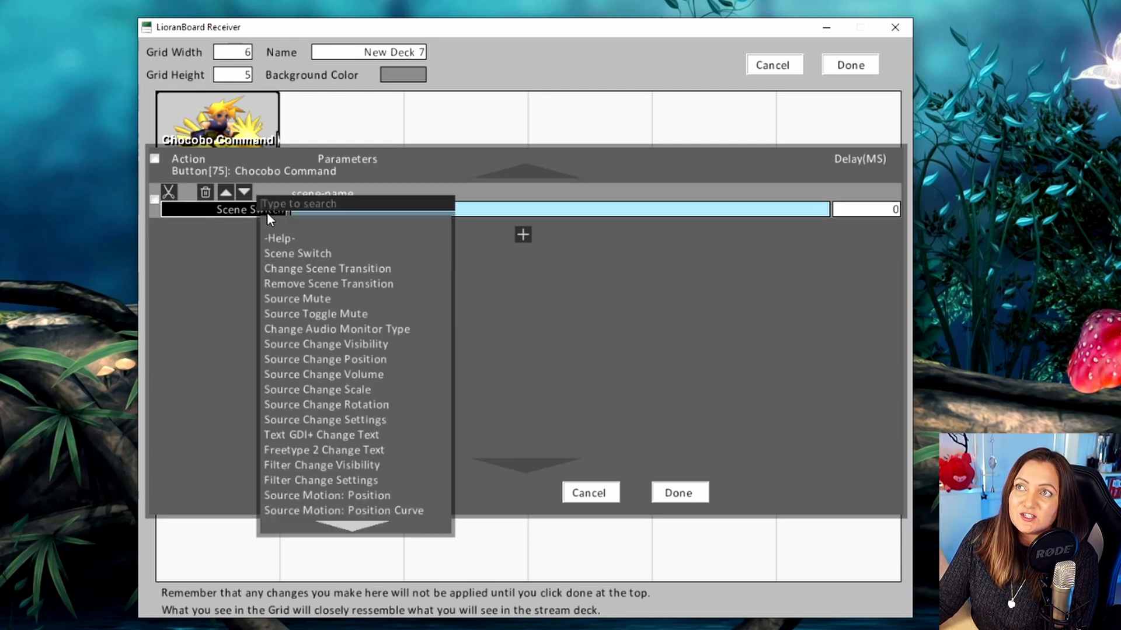
{"action": "left_click", "coordinate": [384, 347]}
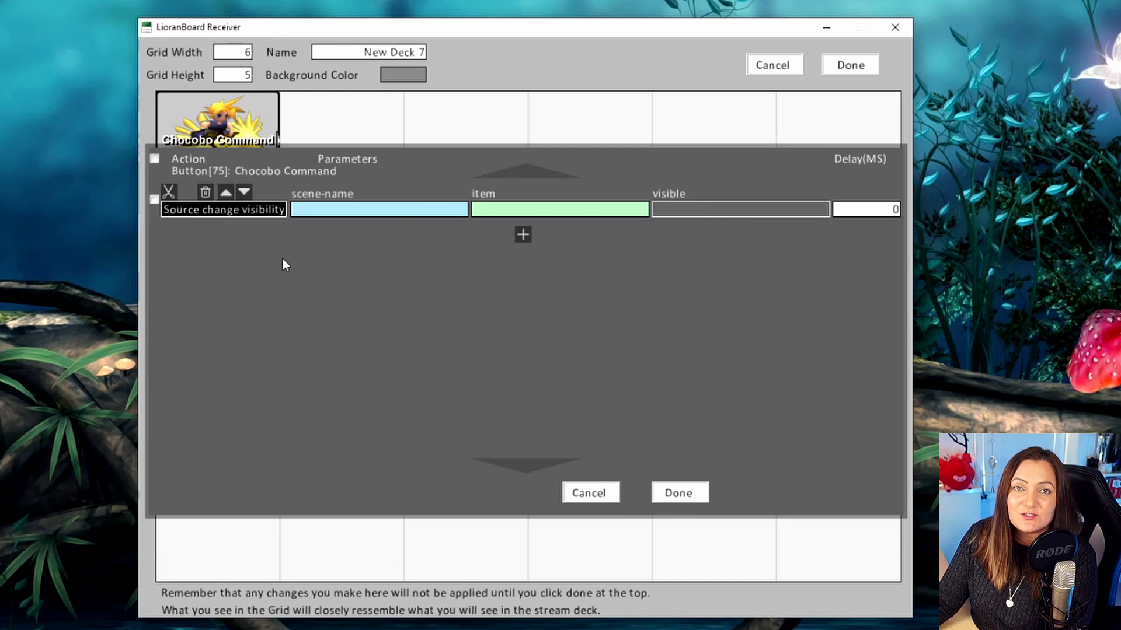
Set the command's scene to Full screen GIFS, its item to Chocobo and visible to true
{"action": "left_click", "coordinate": [351, 212]}
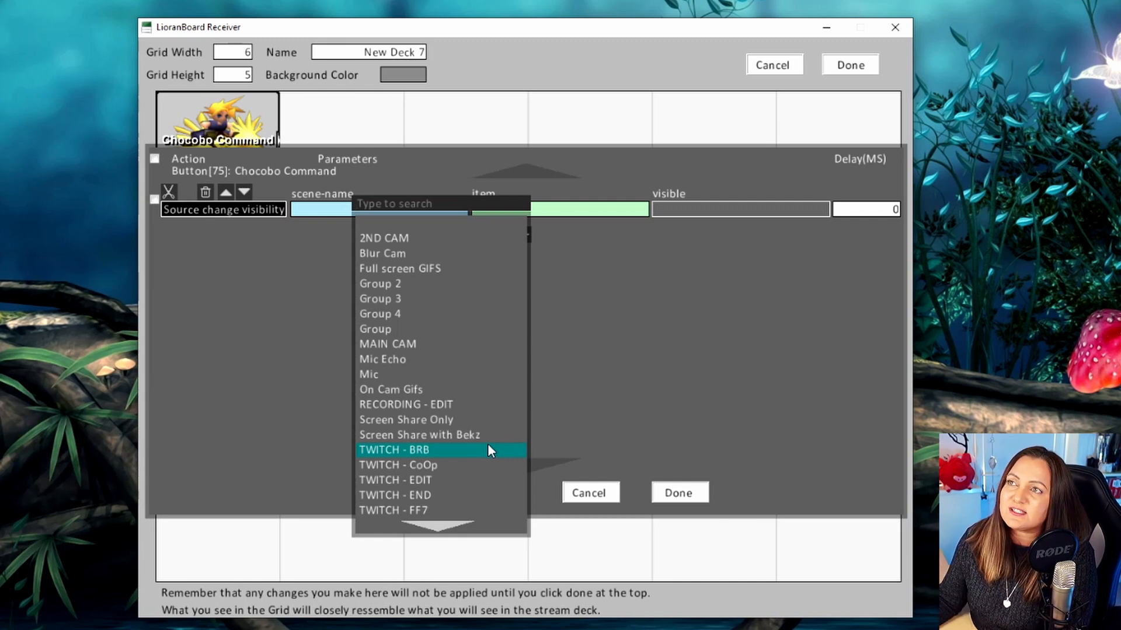
{"action": "left_click", "coordinate": [460, 271]}
{"action": "left_click", "coordinate": [522, 209]}
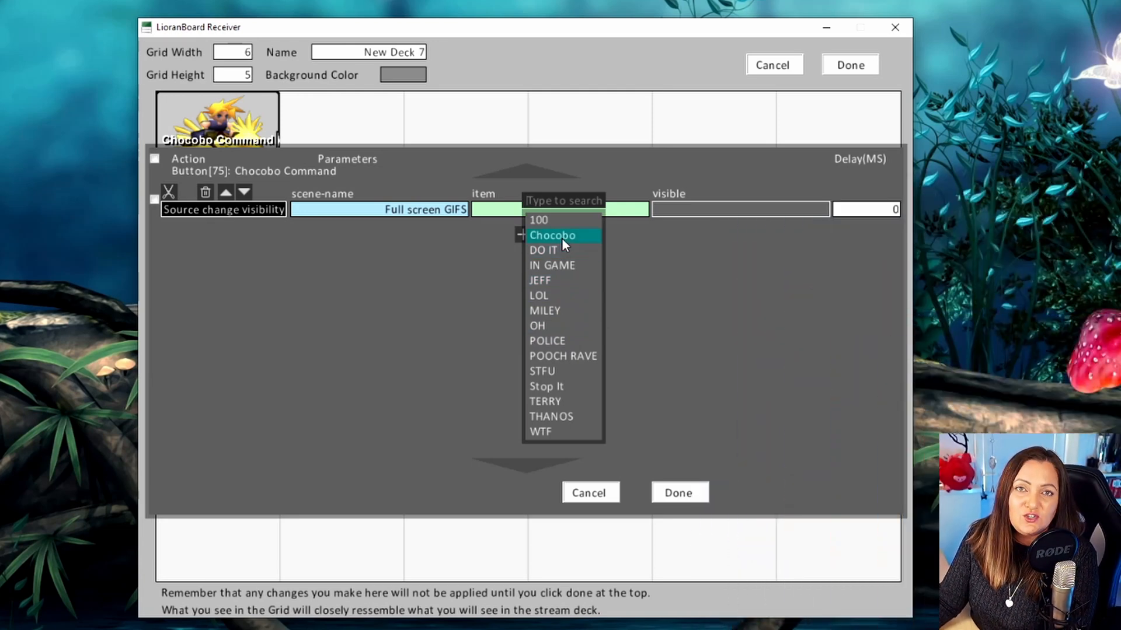
{"action": "left_click", "coordinate": [561, 237]}
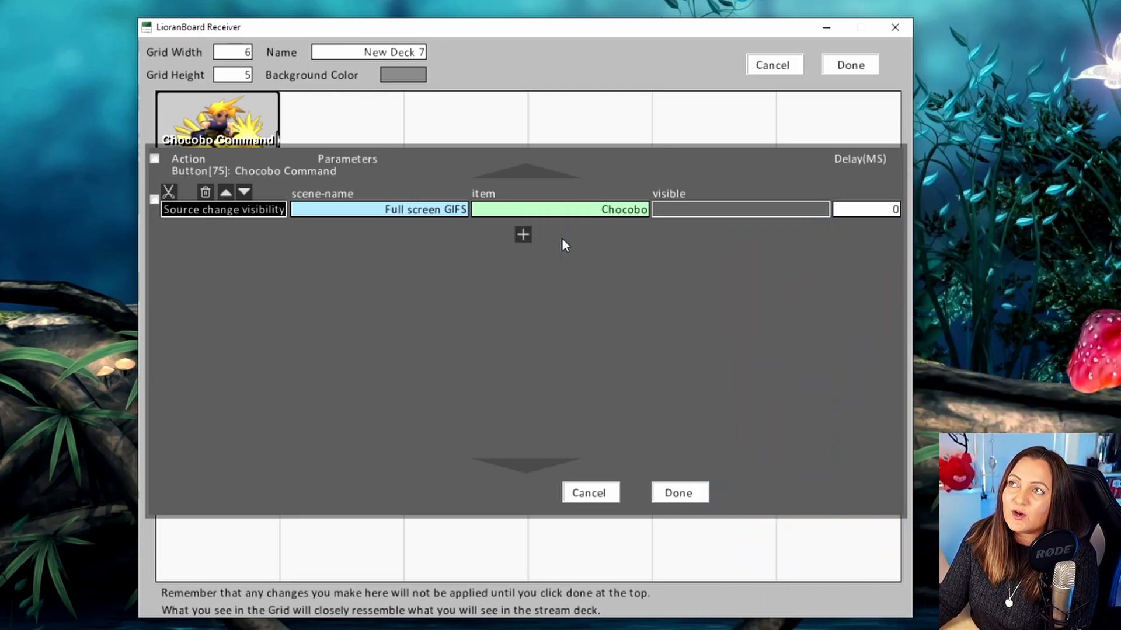
{"action": "left_click", "coordinate": [786, 212]}
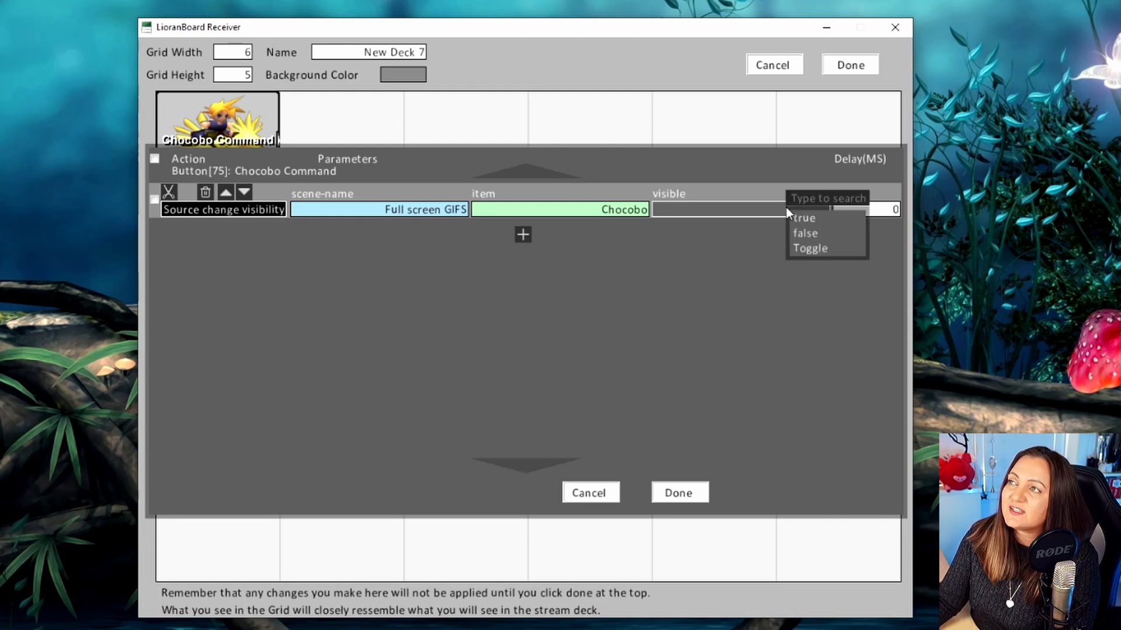
{"action": "left_click", "coordinate": [824, 219]}
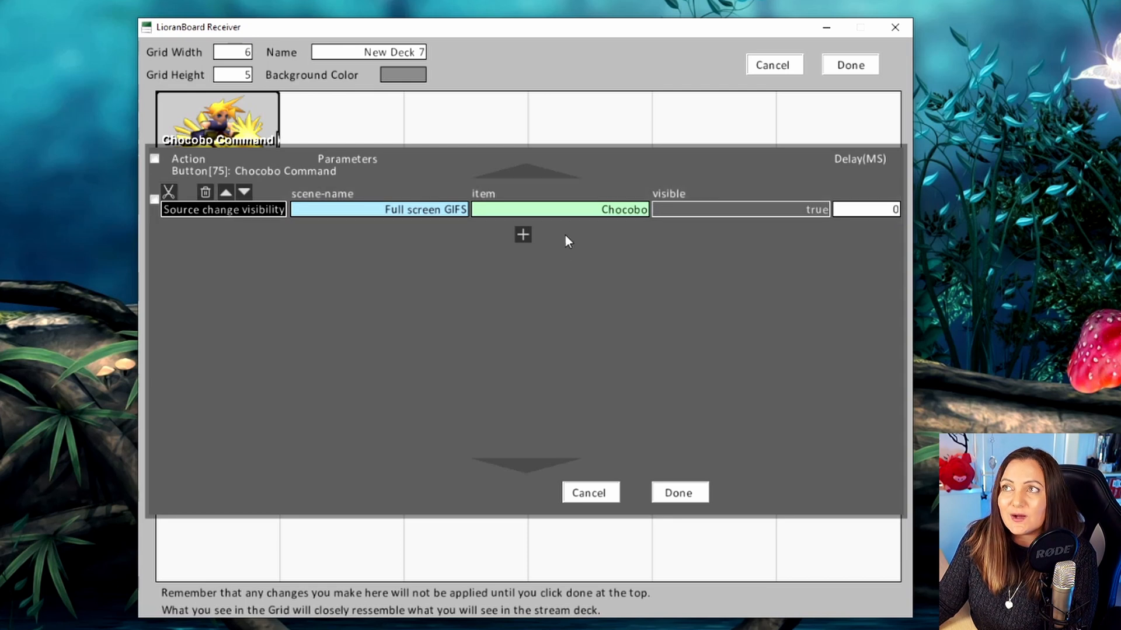
Add a second Source Change Visibility command for Chocobo in Full screen GIFS with visible false and a 10000 ms delay, and save the commands
{"action": "left_click", "coordinate": [523, 235]}
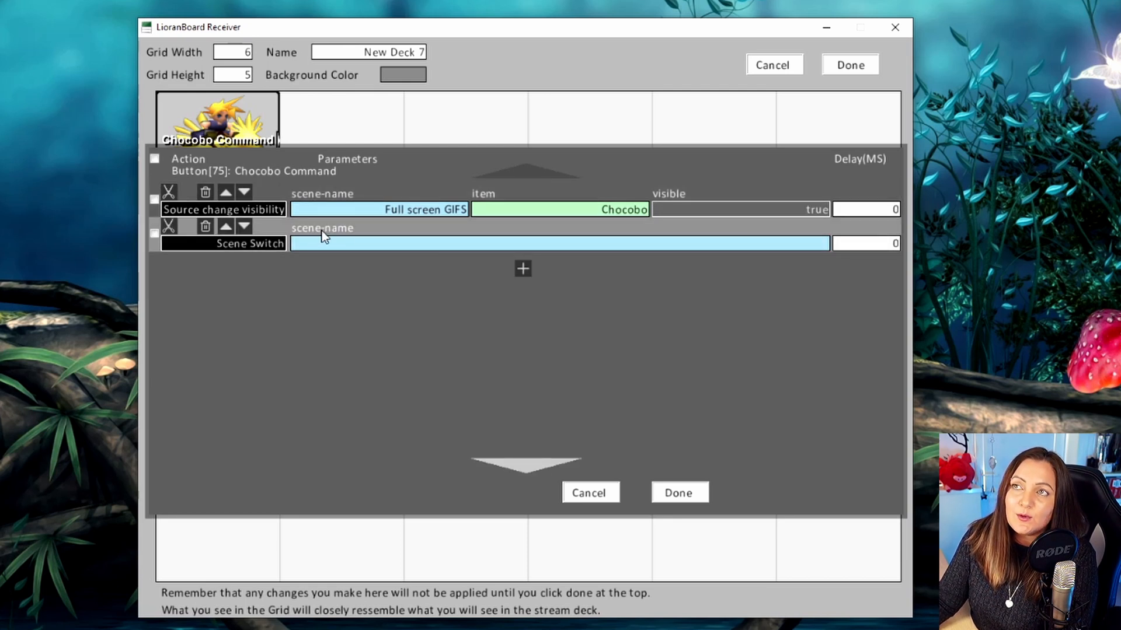
{"action": "left_click", "coordinate": [271, 244]}
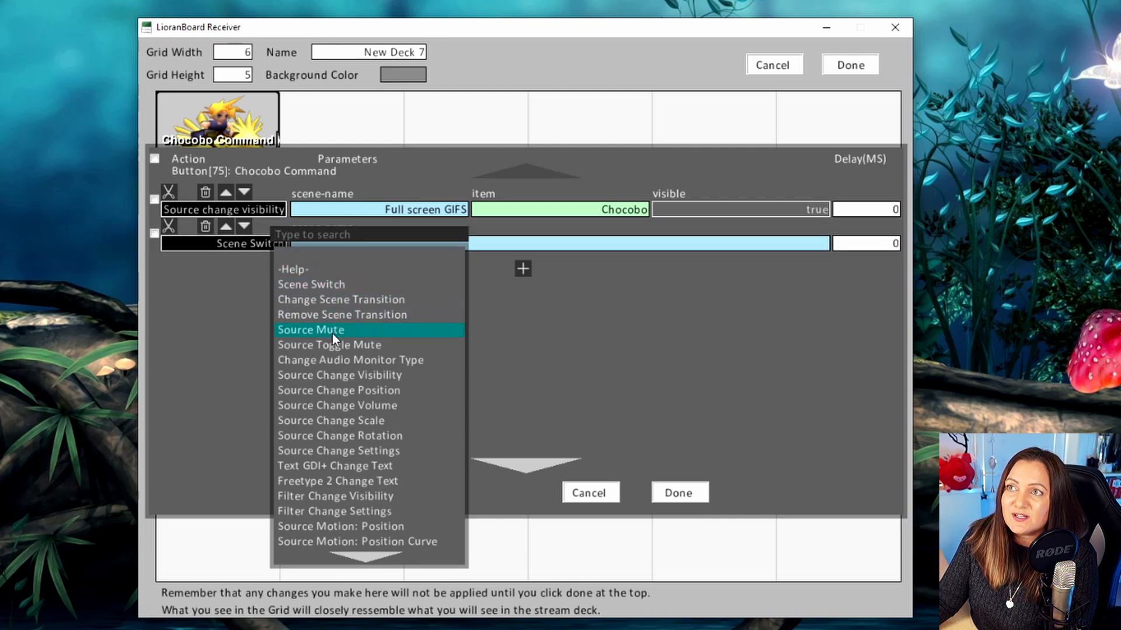
{"action": "left_click", "coordinate": [330, 359]}
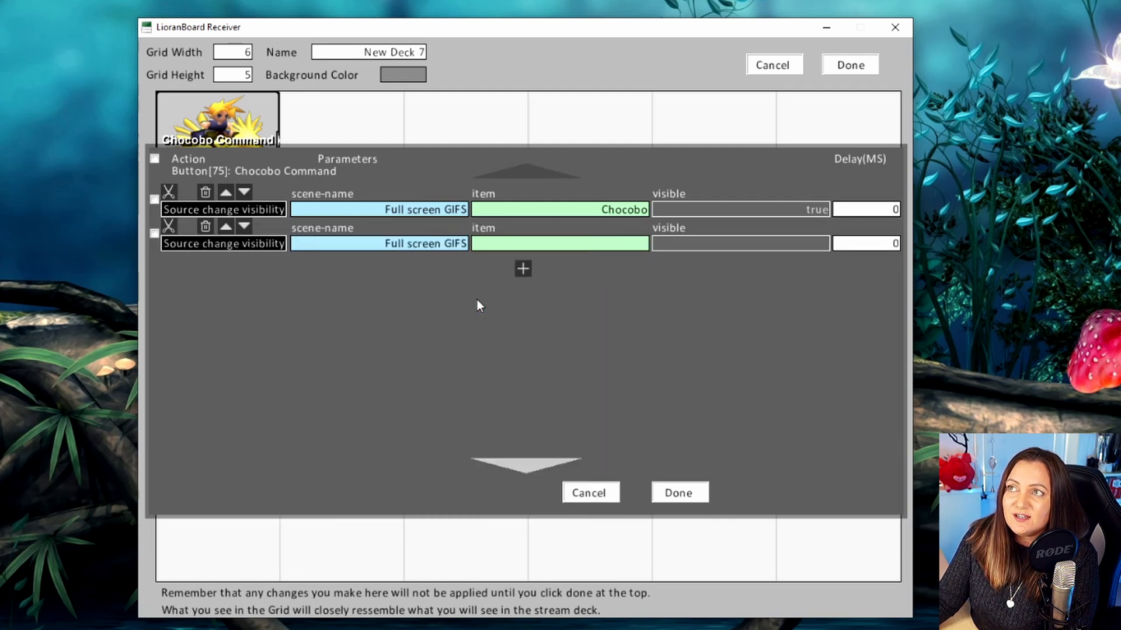
{"action": "left_click", "coordinate": [590, 247]}
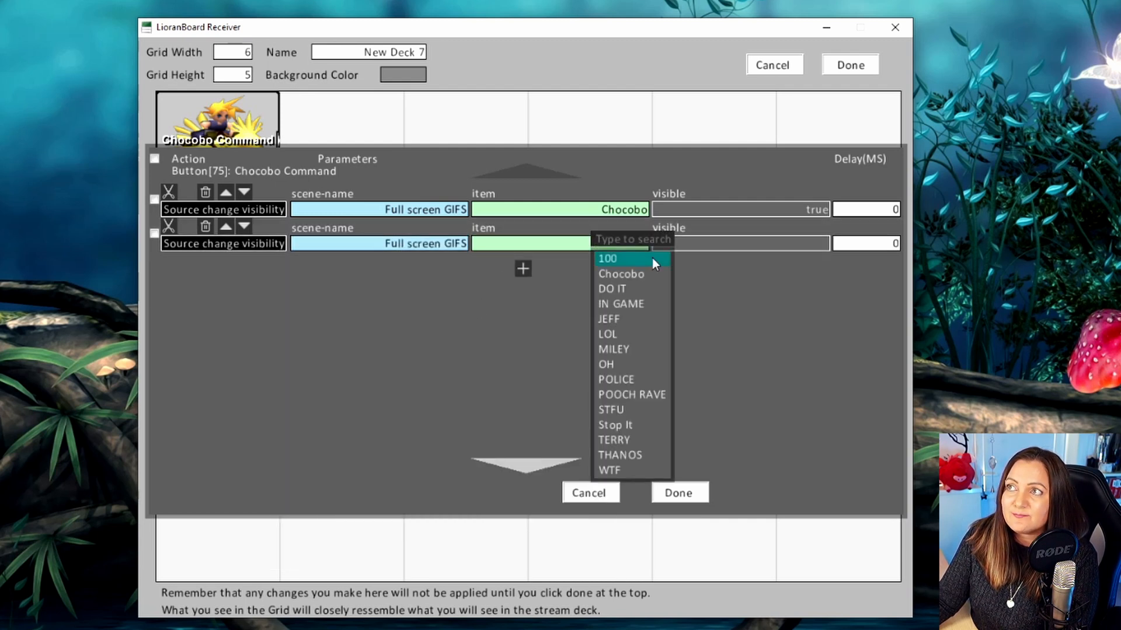
{"action": "left_click", "coordinate": [633, 274]}
{"action": "left_click", "coordinate": [799, 250]}
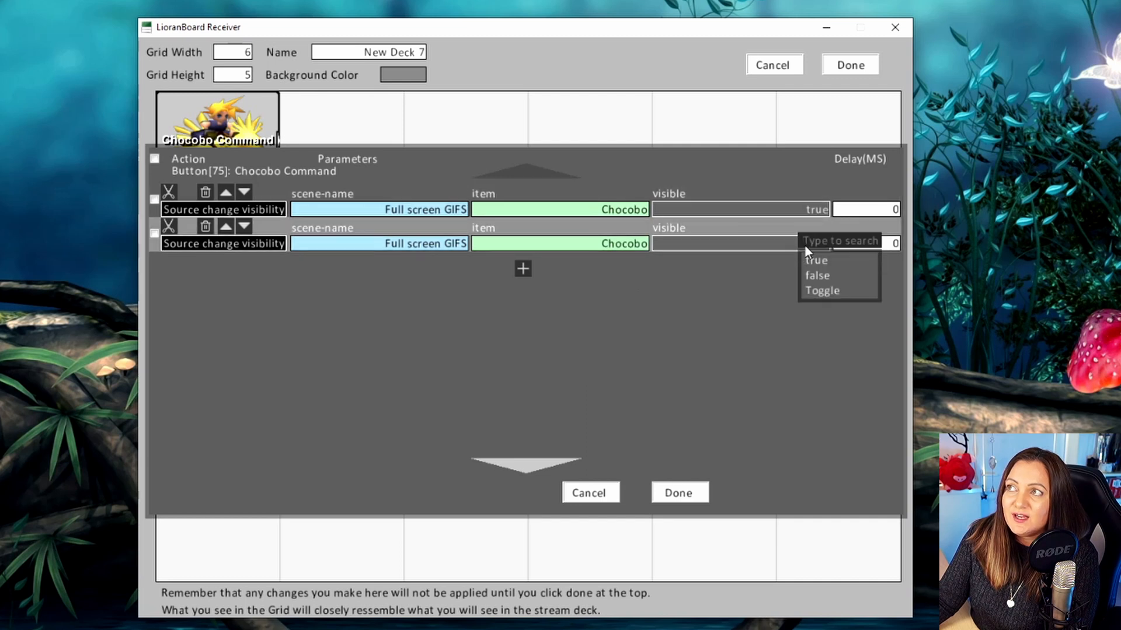
{"action": "left_click", "coordinate": [828, 276]}
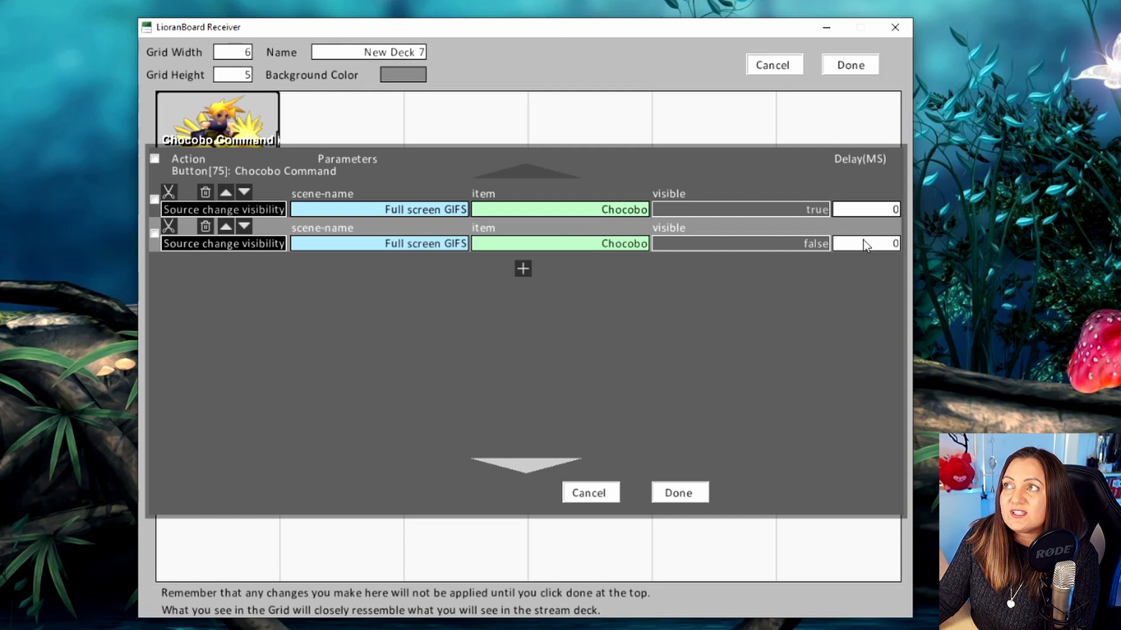
{"action": "left_click", "coordinate": [876, 244]}
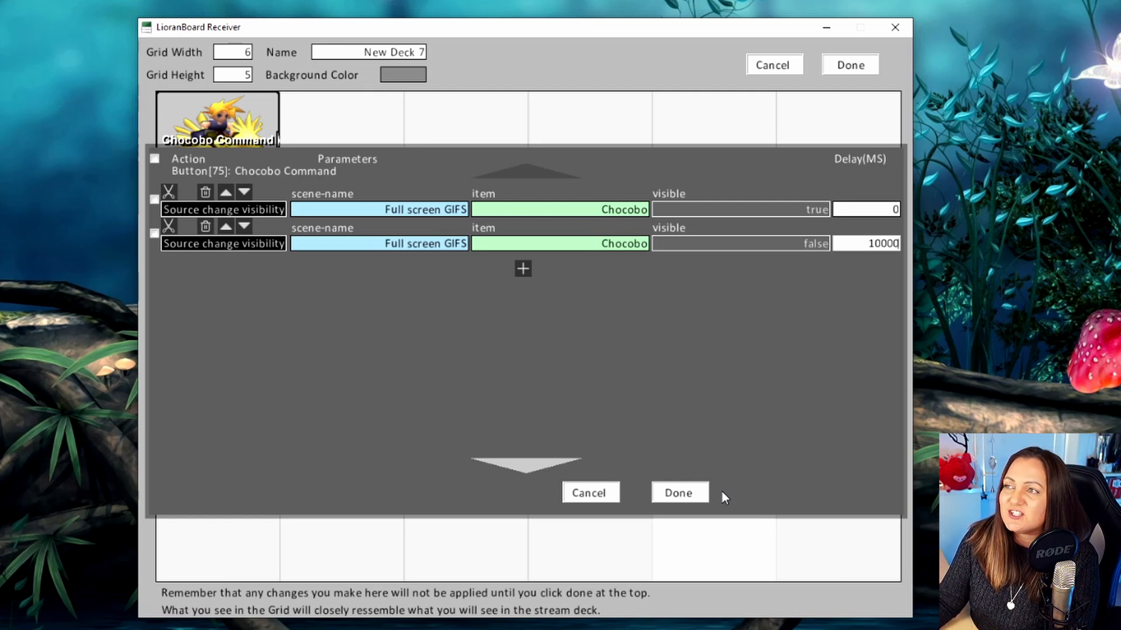
{"action": "left_click", "coordinate": [661, 490]}
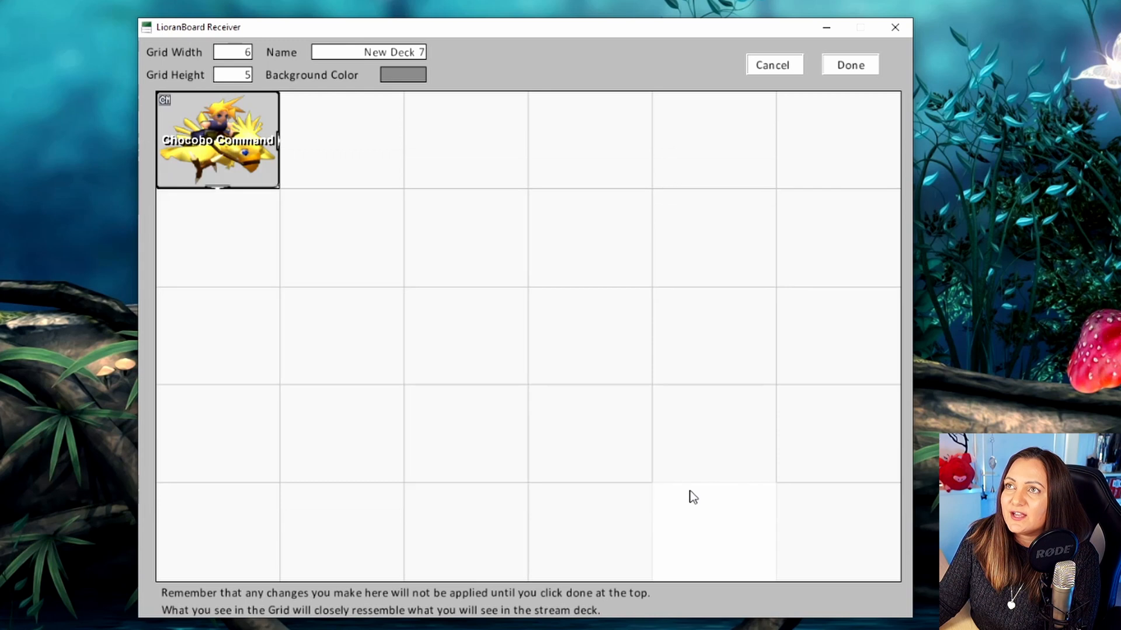
Open the Twitch triggers of the Chocobo Command button with Add to Request Queue enabled
{"action": "right_click", "coordinate": [218, 139]}
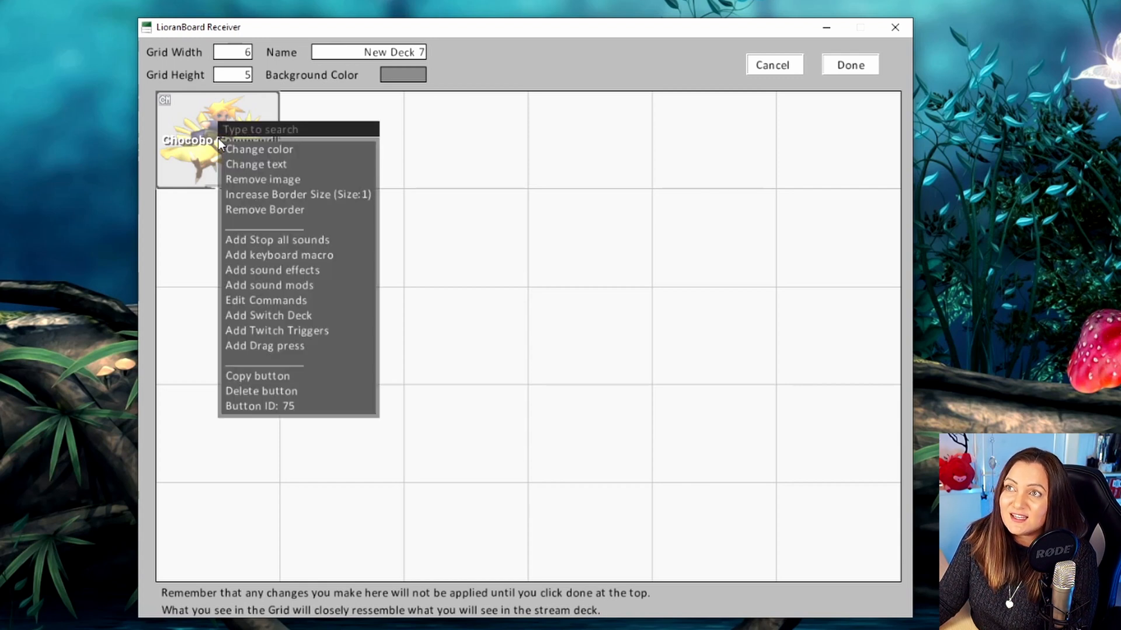
{"action": "left_click", "coordinate": [321, 332]}
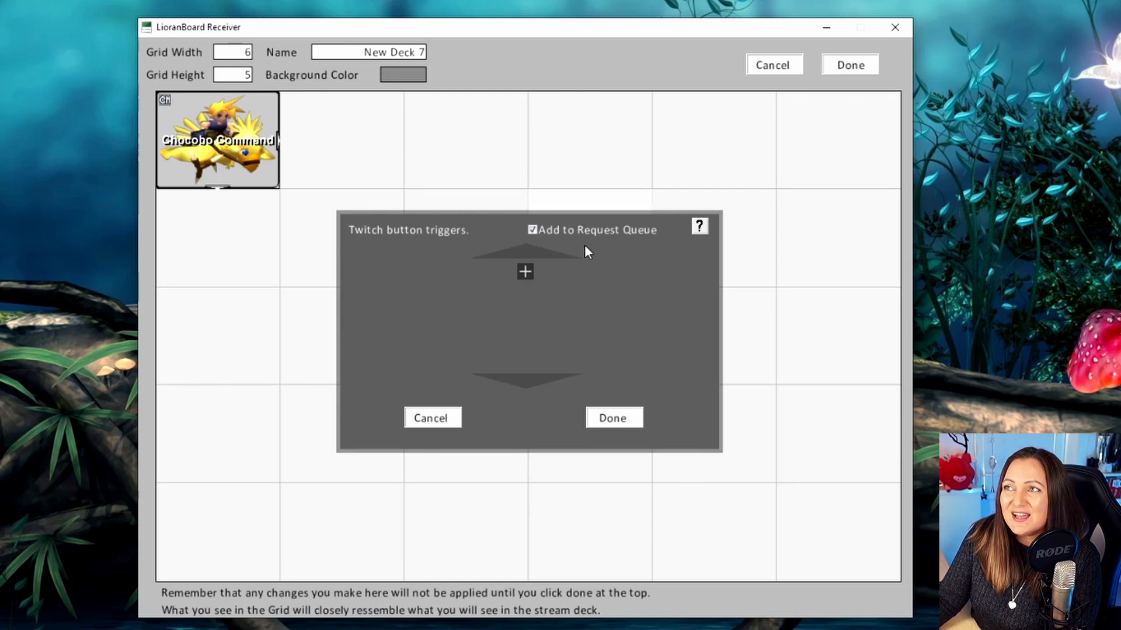
{"action": "left_click", "coordinate": [556, 230]}
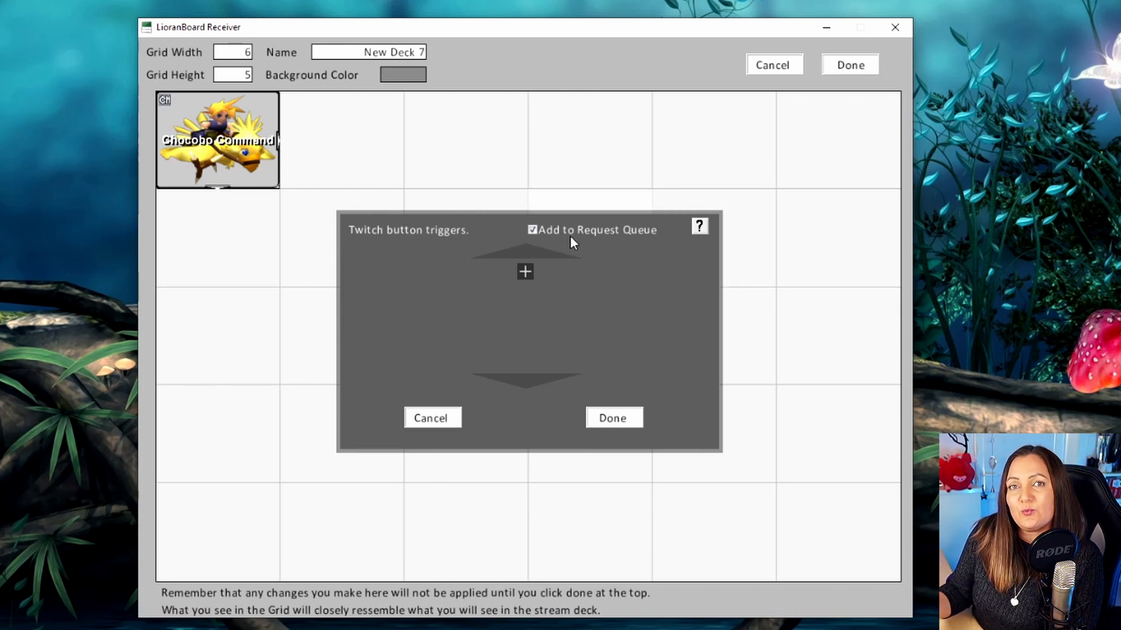
Add a Bits trigger to the Chocobo Command button with a minimum of 1
{"action": "left_click", "coordinate": [525, 271]}
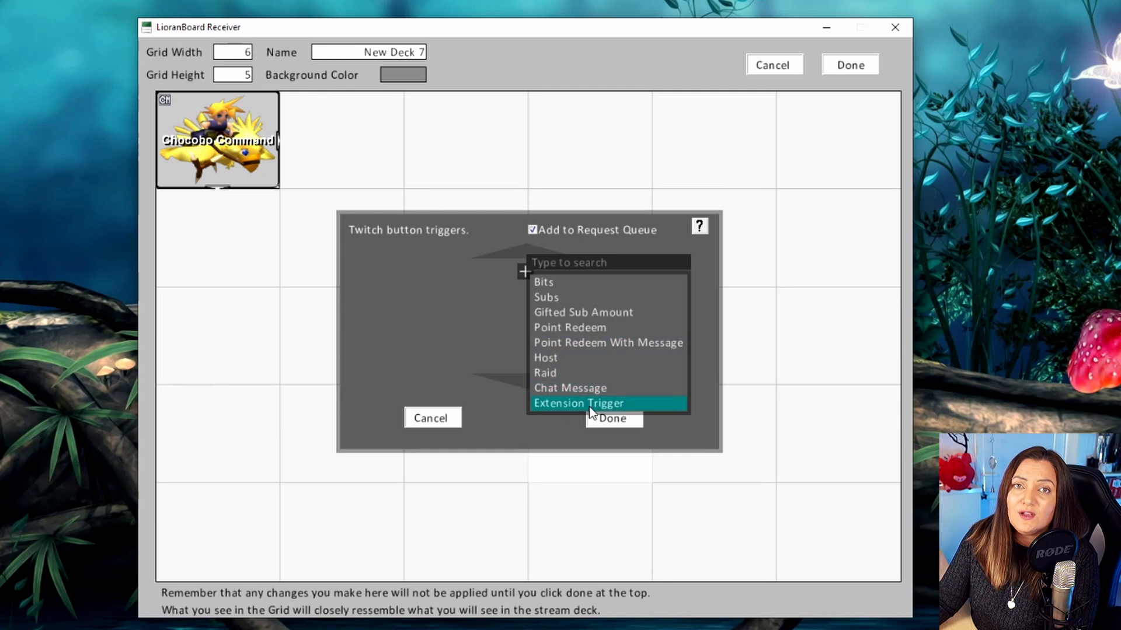
{"action": "left_click", "coordinate": [585, 287]}
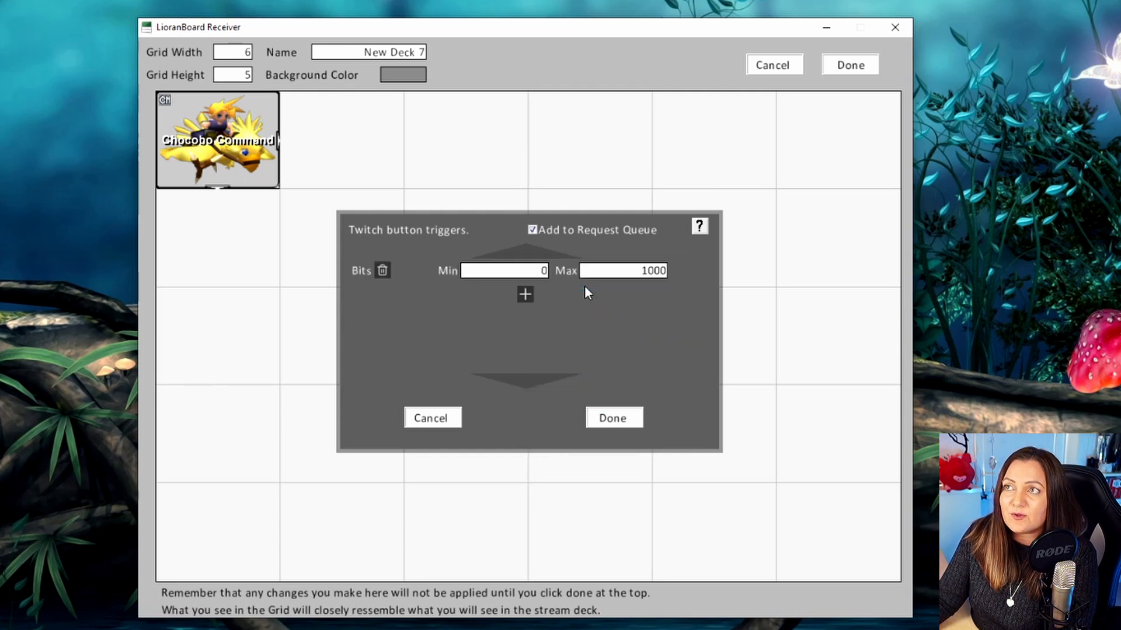
{"action": "left_click", "coordinate": [516, 268]}
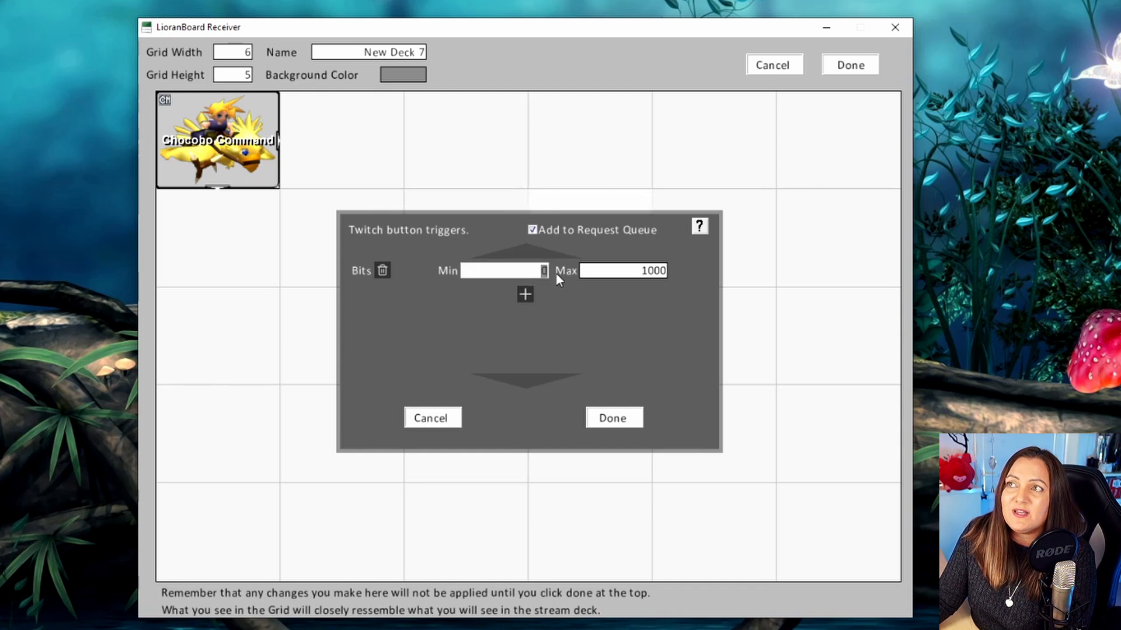
{"action": "type", "text": "1"}
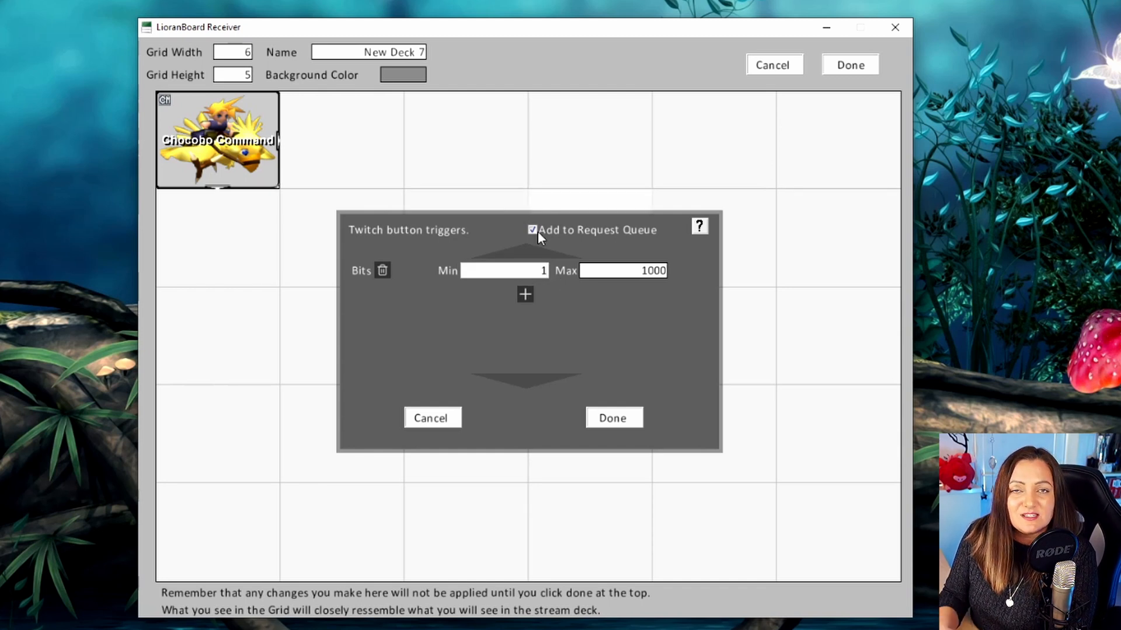
Try separate Subs triggers for T1, T2 and T3, dismissing the notice about sub triggers
{"action": "left_click", "coordinate": [551, 295]}
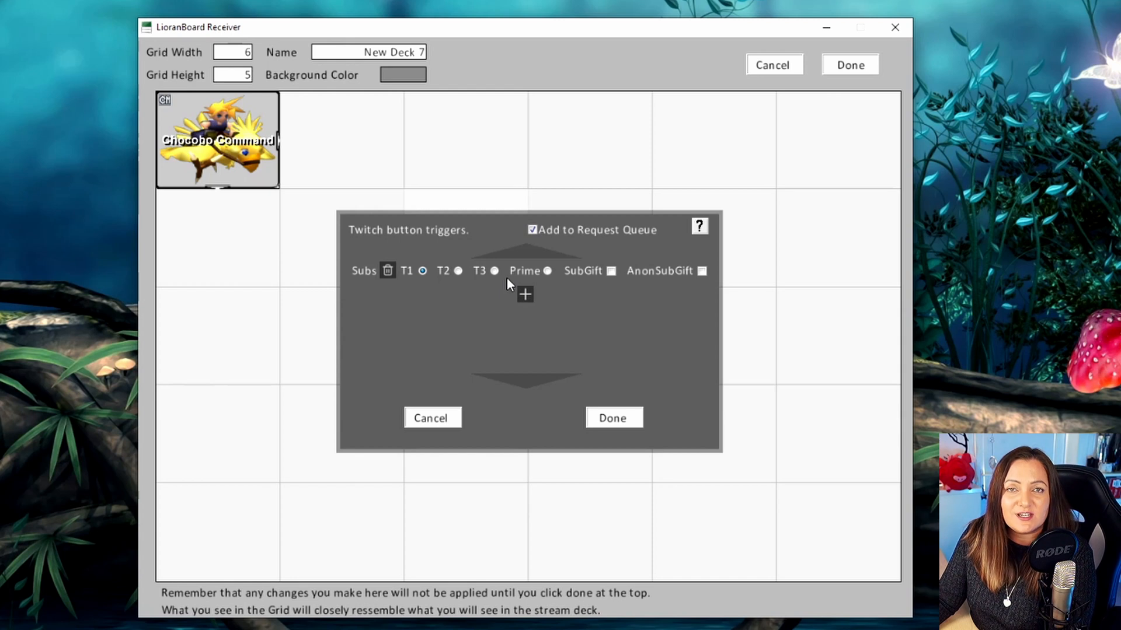
{"action": "left_click", "coordinate": [456, 269]}
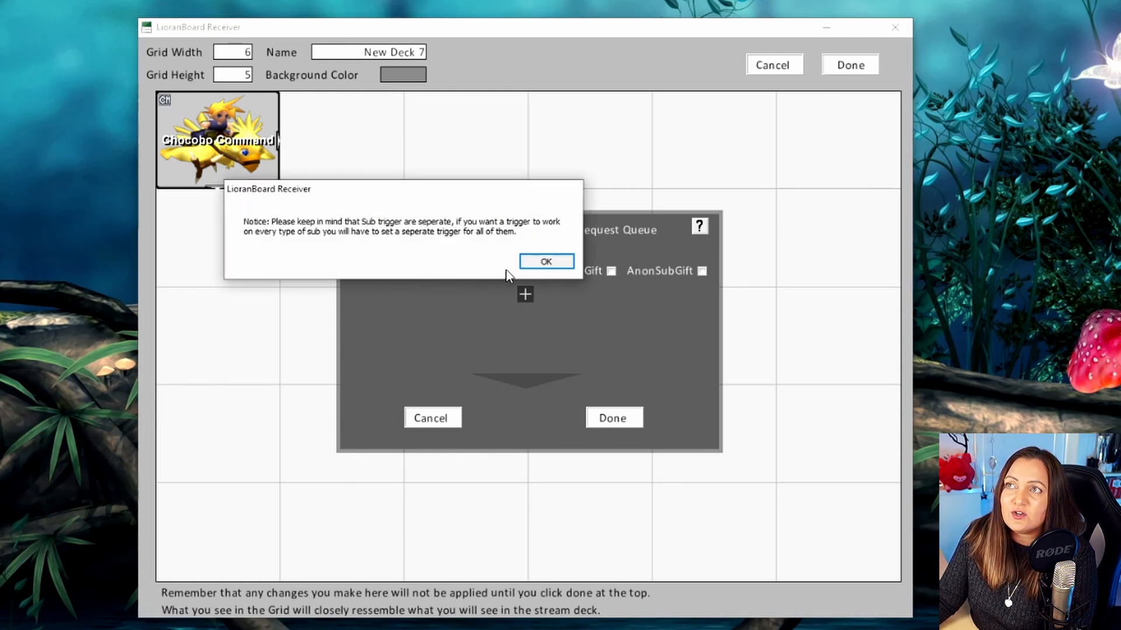
{"action": "left_click", "coordinate": [546, 261]}
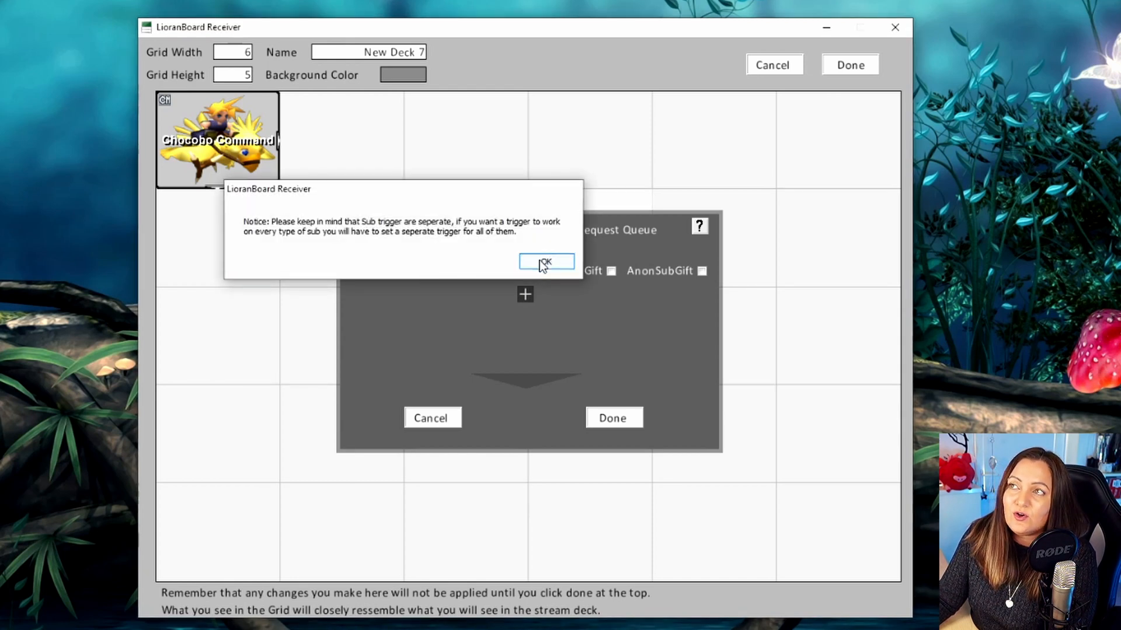
{"action": "left_click", "coordinate": [527, 296]}
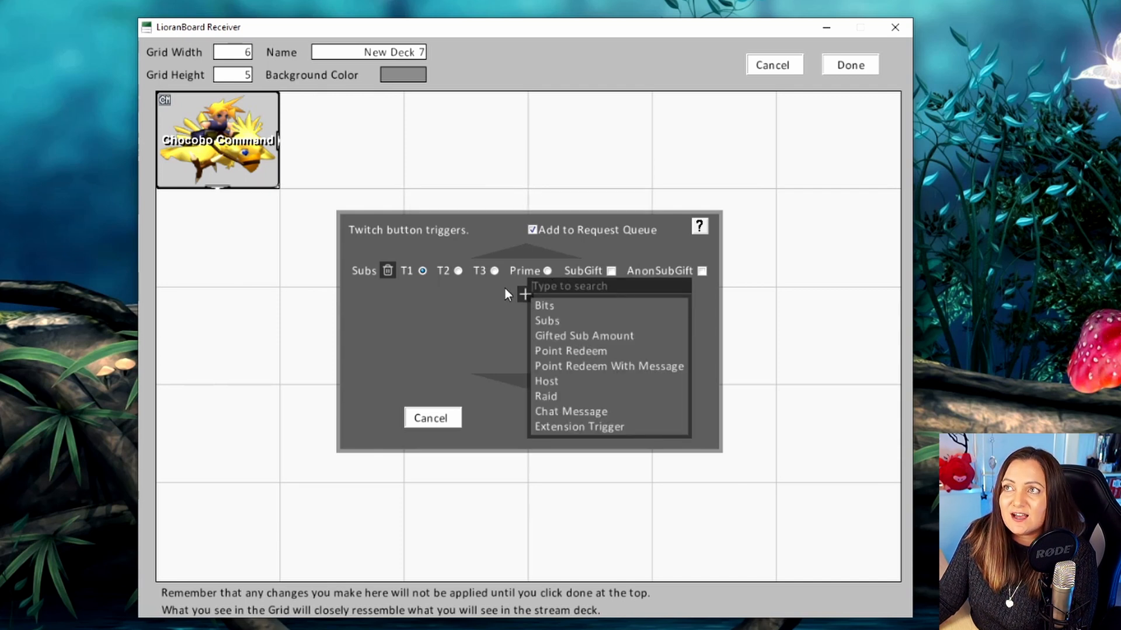
{"action": "left_click", "coordinate": [549, 321]}
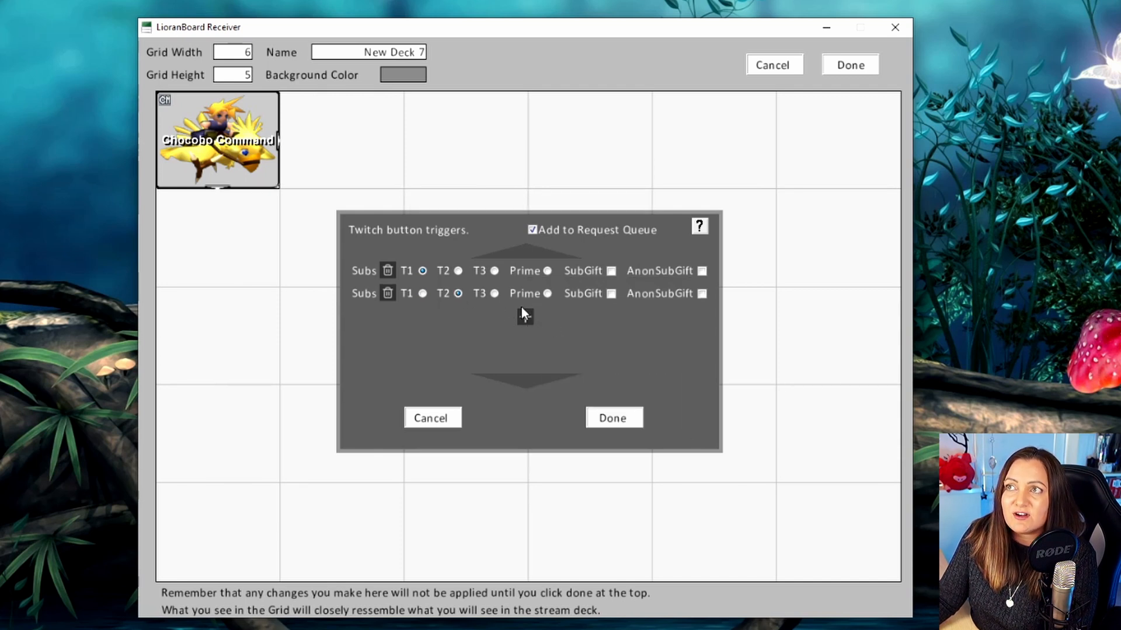
{"action": "left_click", "coordinate": [528, 317]}
{"action": "left_click", "coordinate": [579, 343]}
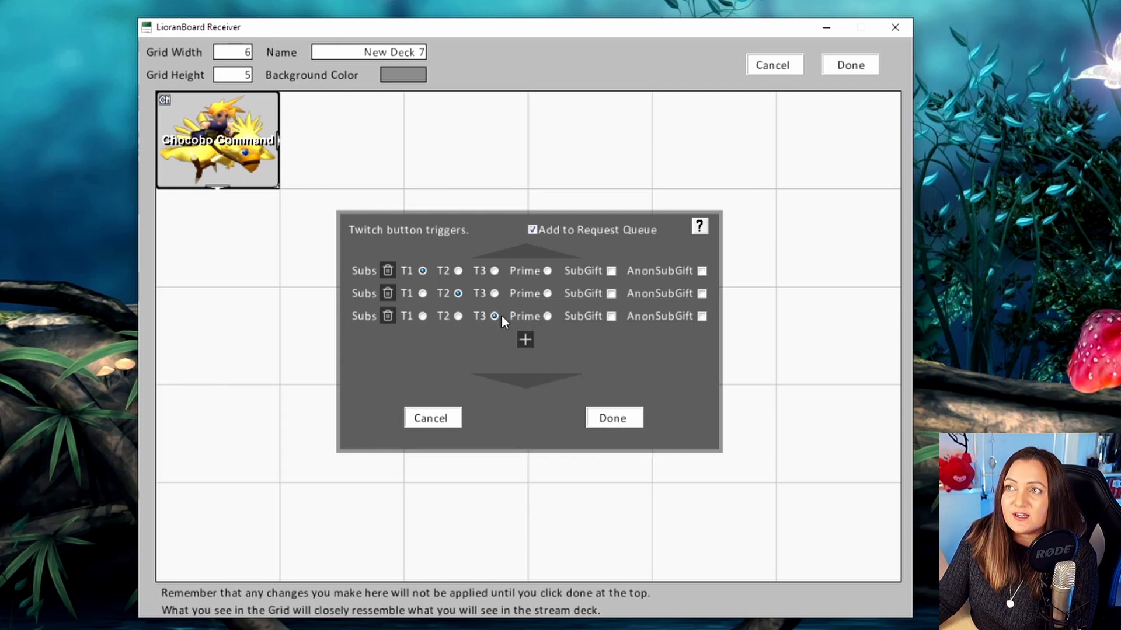
Delete the three Subs triggers from the Twitch trigger list
{"action": "left_click", "coordinate": [388, 316]}
{"action": "left_click", "coordinate": [388, 293]}
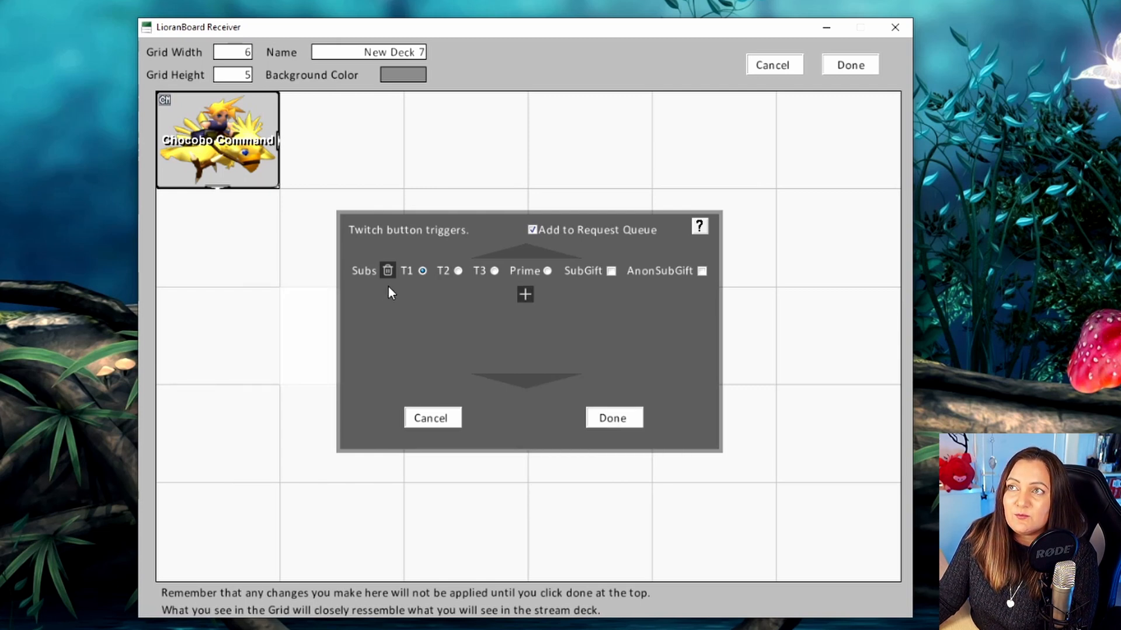
{"action": "left_click", "coordinate": [387, 272]}
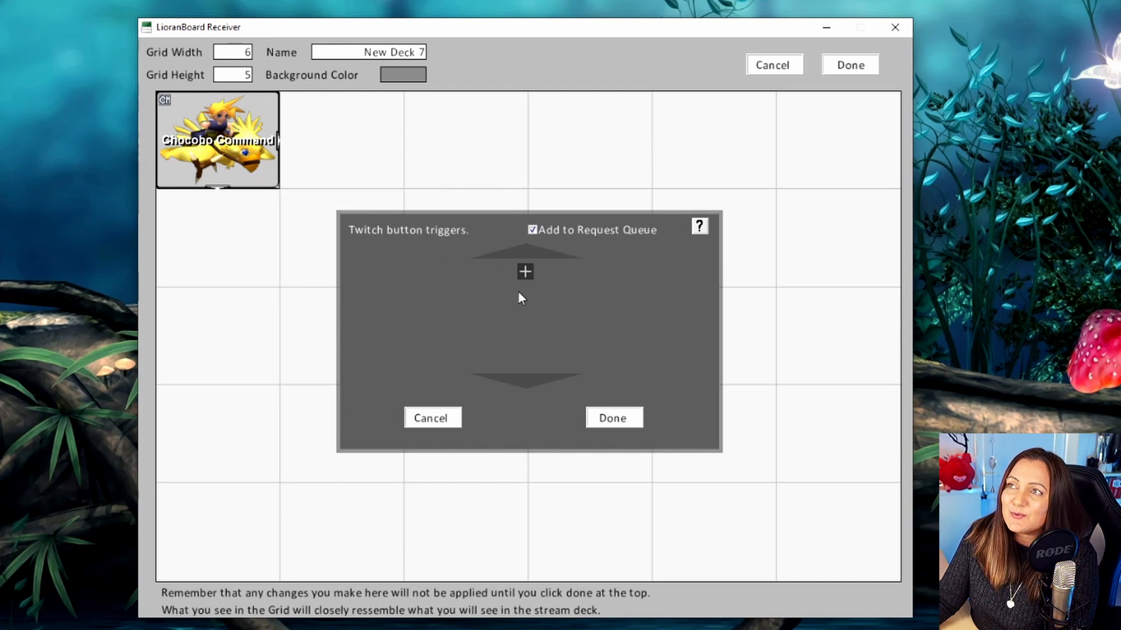
Add a Chat Message trigger without case sensitivity and set its message to !chocobo
{"action": "left_click", "coordinate": [525, 274]}
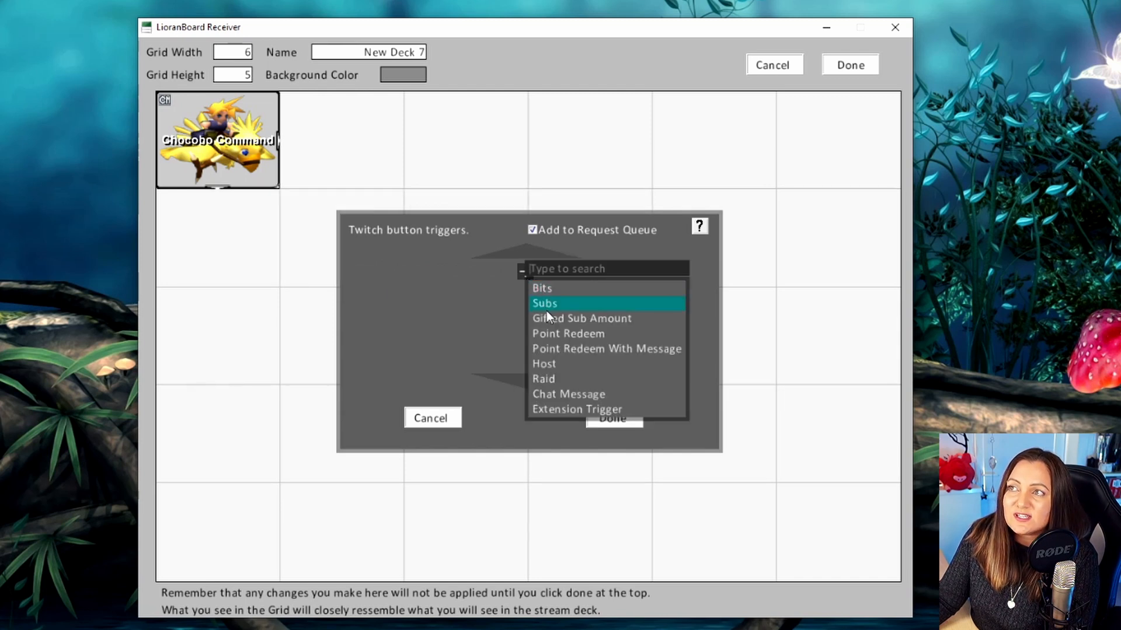
{"action": "left_click", "coordinate": [575, 394]}
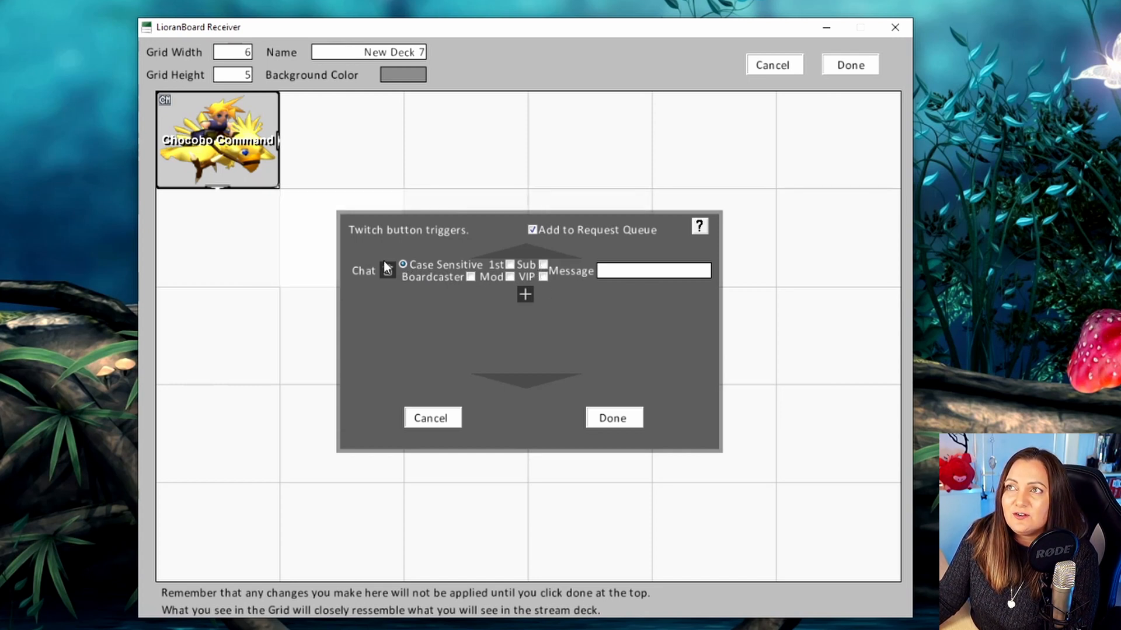
{"action": "left_click", "coordinate": [642, 272]}
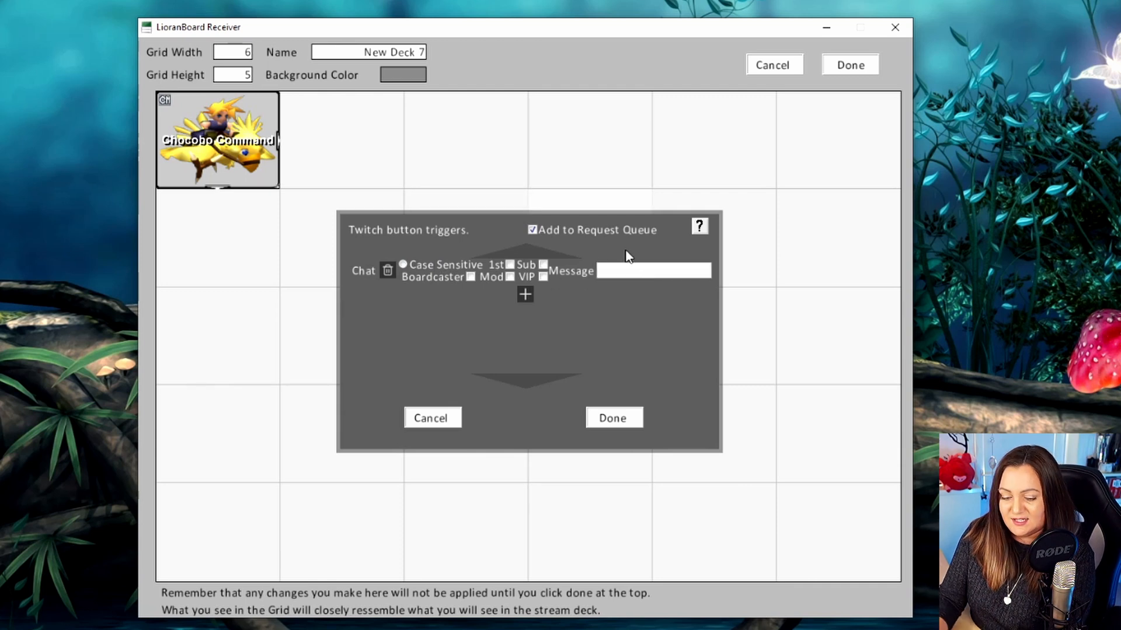
{"action": "type", "text": "!"}
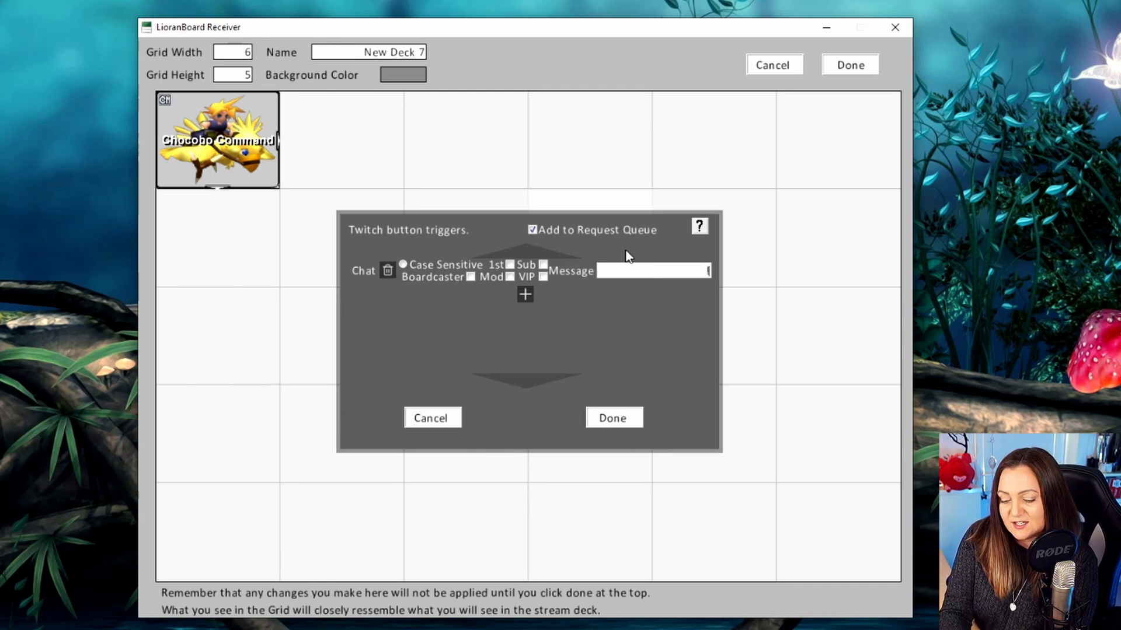
{"action": "type", "text": "chocobo"}
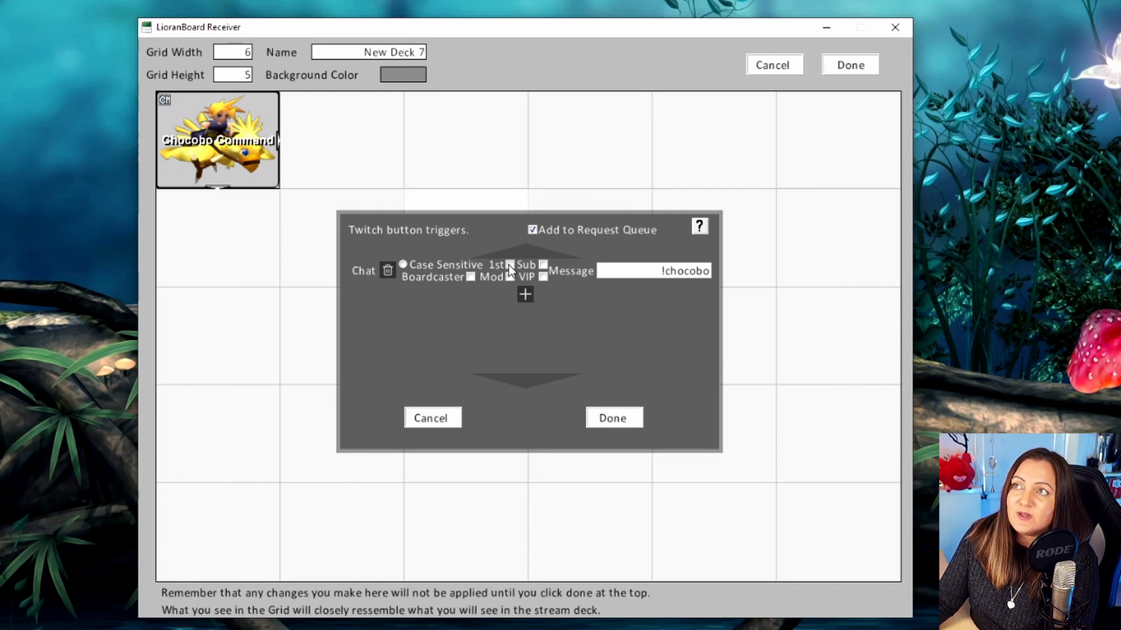
Try the Boardcaster requirement on the !chocobo chat trigger and clear it again
{"action": "left_click", "coordinate": [543, 277]}
{"action": "left_click", "coordinate": [471, 277]}
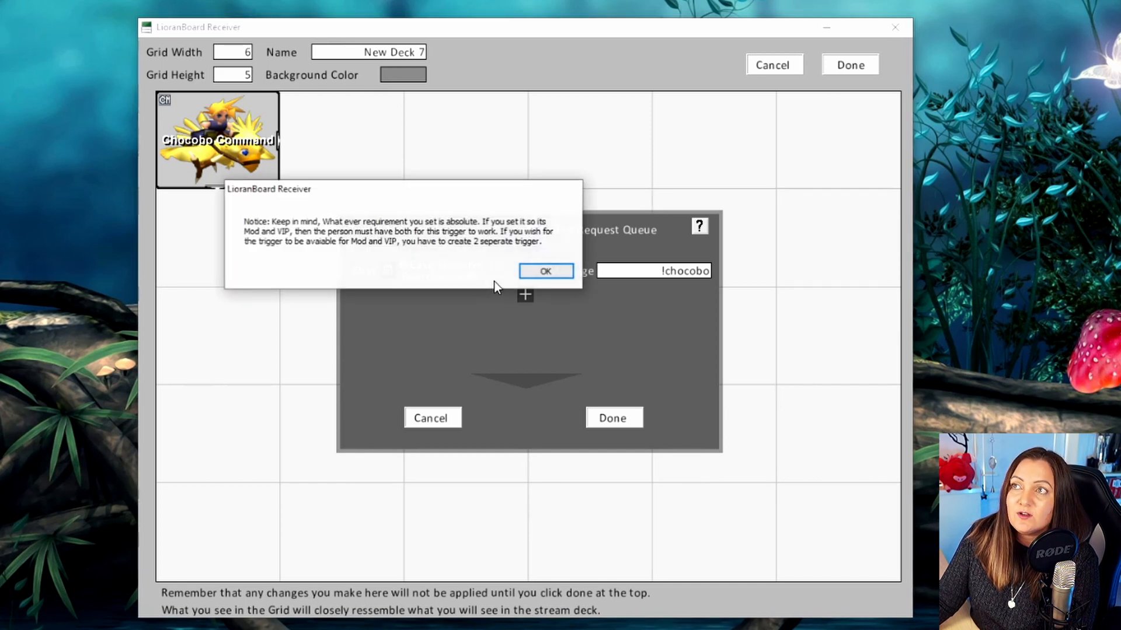
{"action": "left_click", "coordinate": [536, 273]}
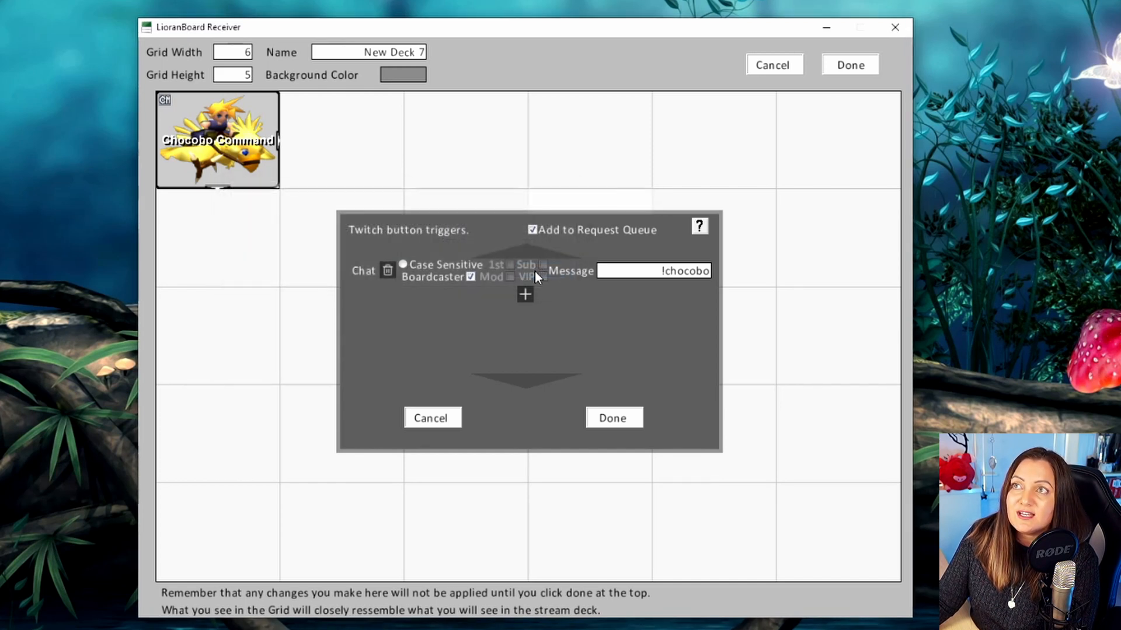
{"action": "left_click", "coordinate": [471, 276]}
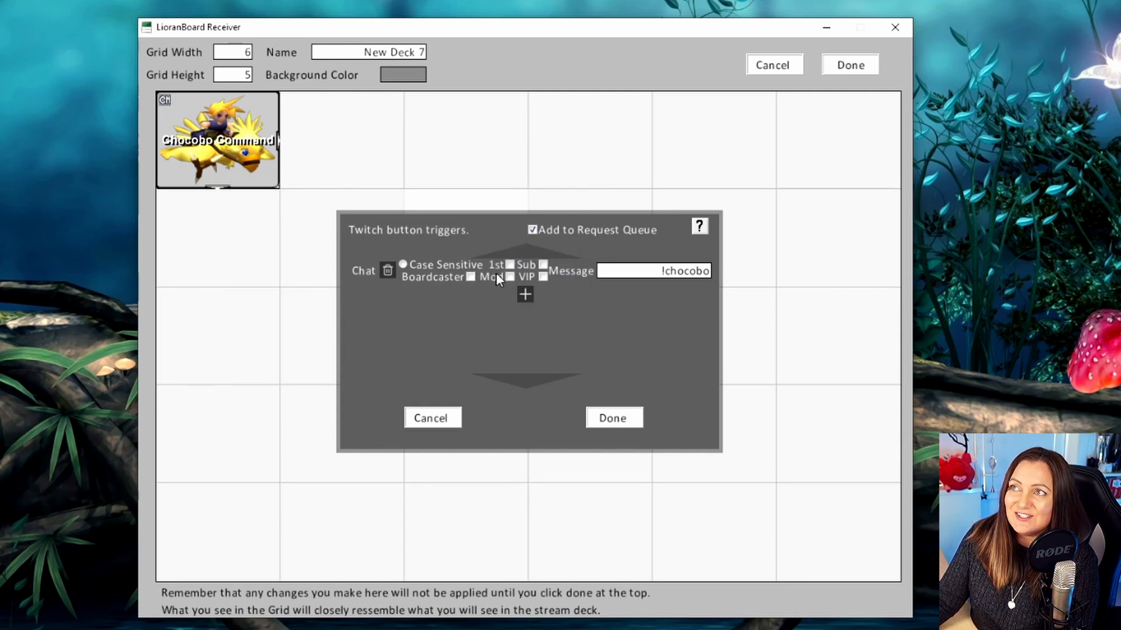
Try the 1st, Sub, VIP and Mod requirements together on the !chocobo trigger, clearing all but 1st again
{"action": "left_click", "coordinate": [544, 277]}
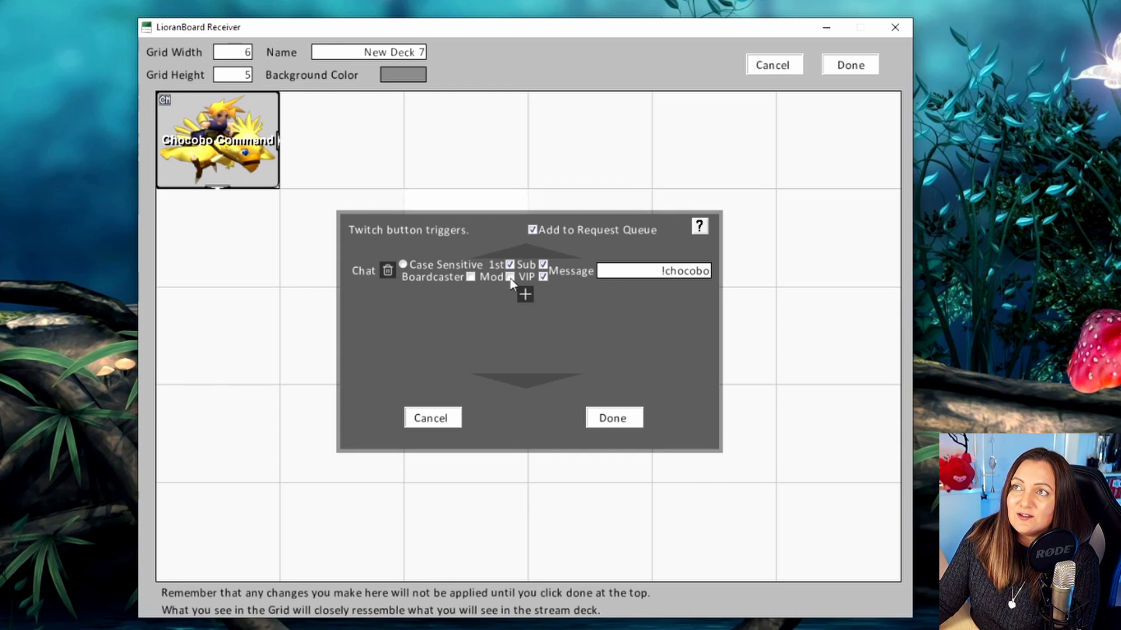
{"action": "left_click", "coordinate": [509, 278]}
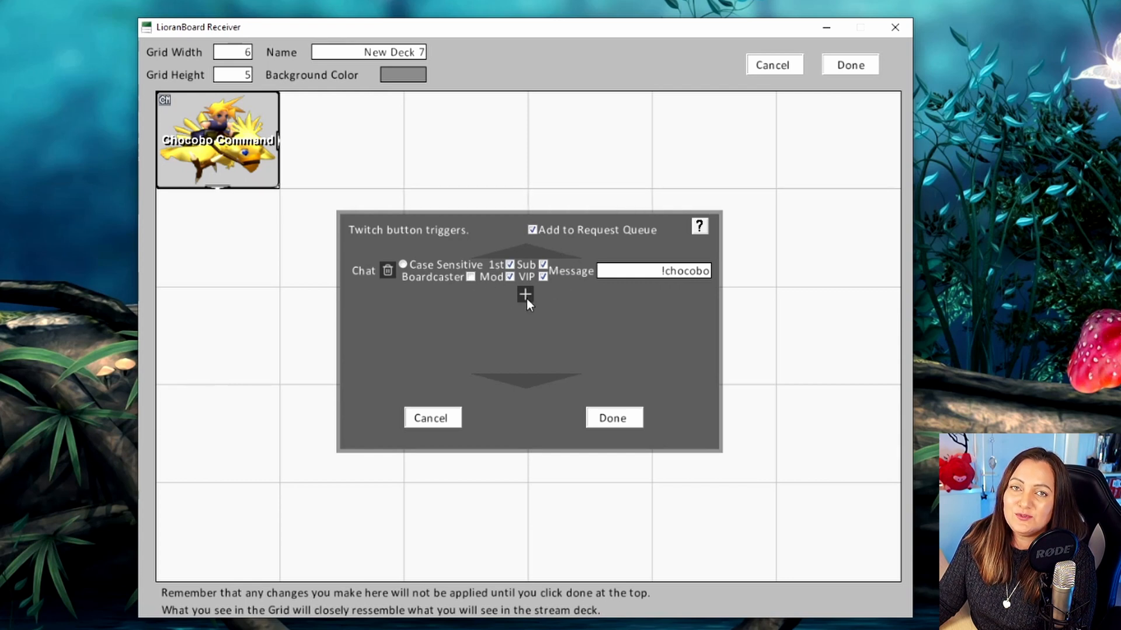
{"action": "left_click", "coordinate": [511, 276]}
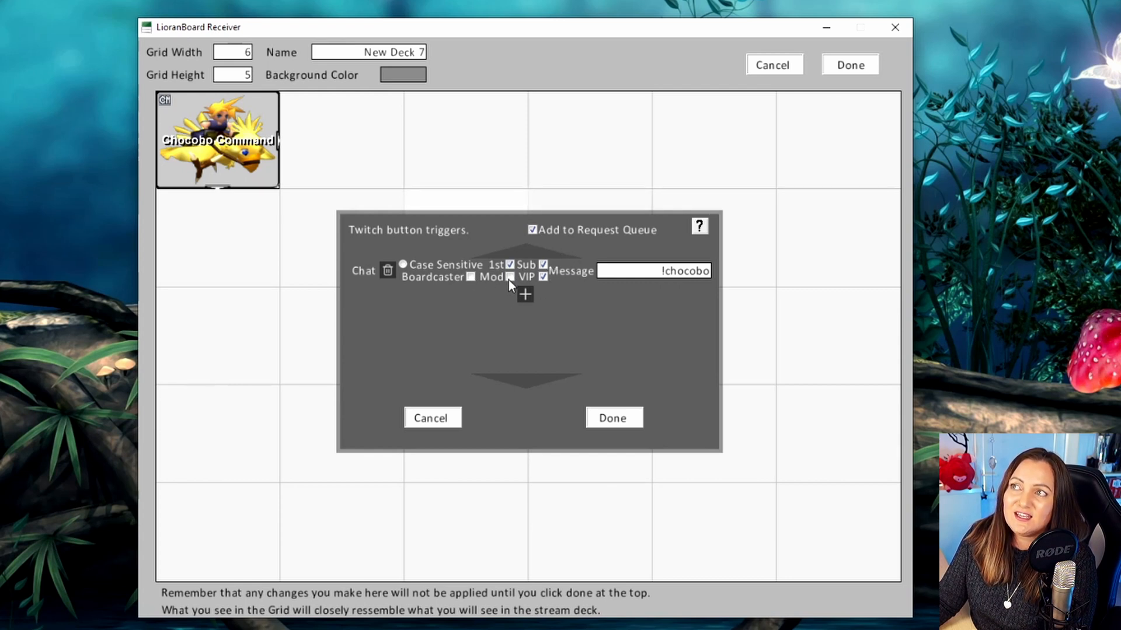
{"action": "left_click", "coordinate": [543, 264]}
{"action": "left_click", "coordinate": [542, 277]}
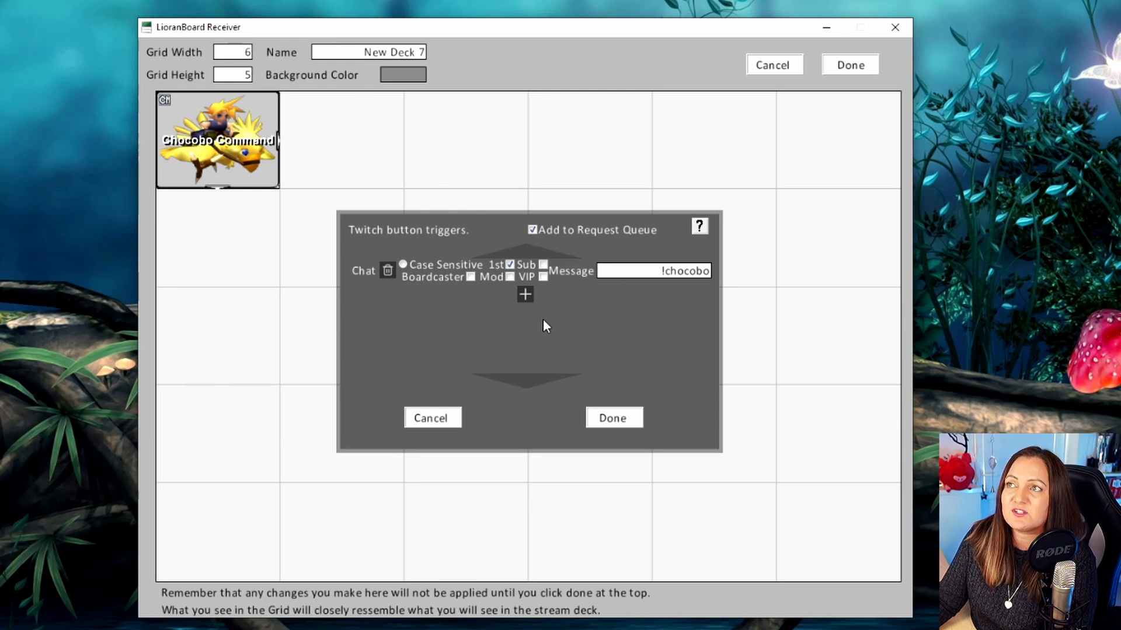
Try a second Chat Message trigger with the message !chocobo and the Sub requirement
{"action": "left_click", "coordinate": [525, 295]}
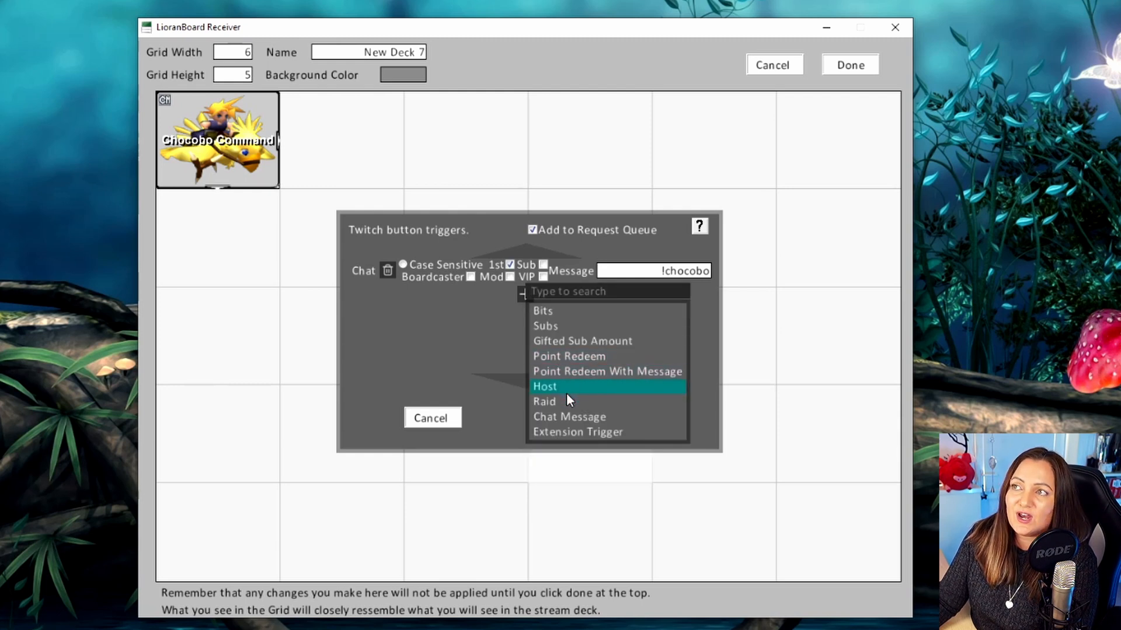
{"action": "left_click", "coordinate": [567, 415]}
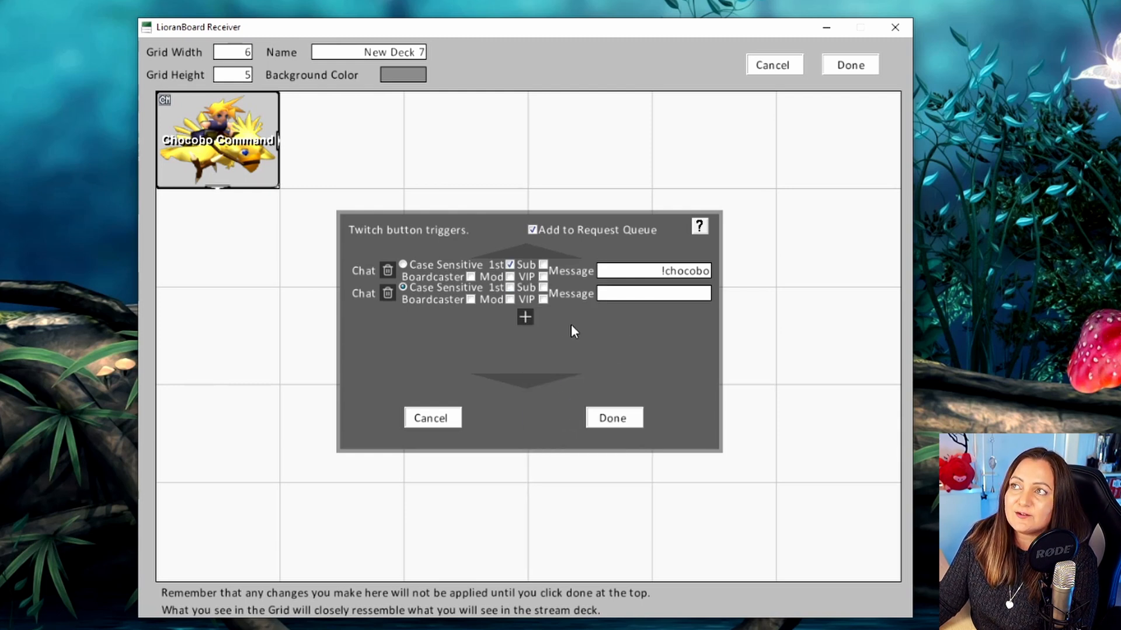
{"action": "left_click", "coordinate": [663, 297]}
{"action": "type", "text": "!chocobo"}
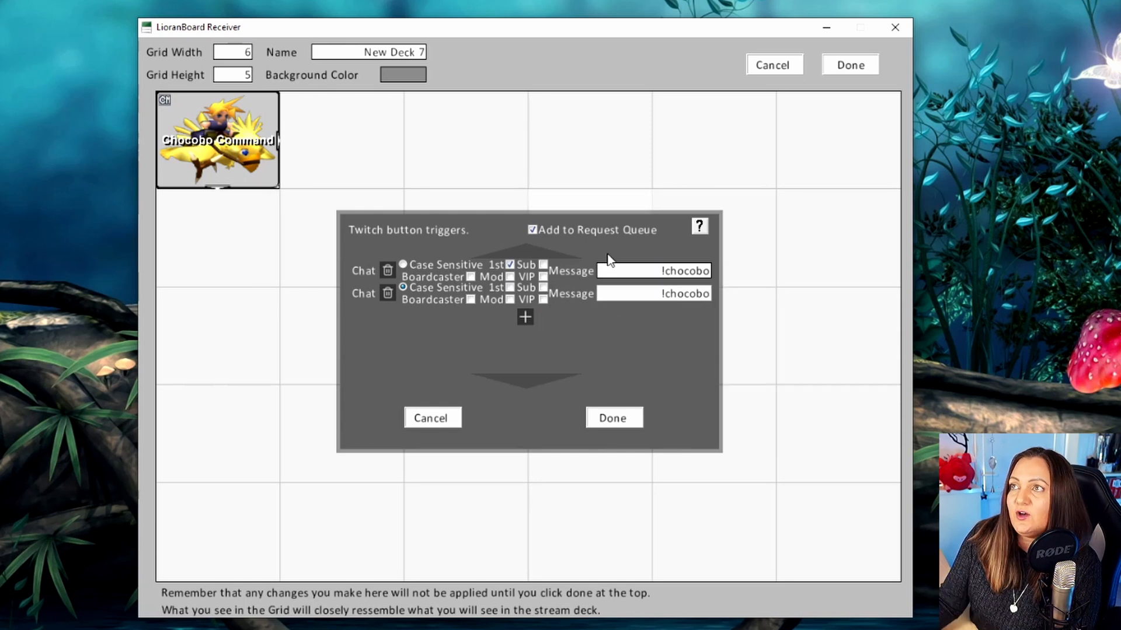
{"action": "left_click", "coordinate": [543, 287]}
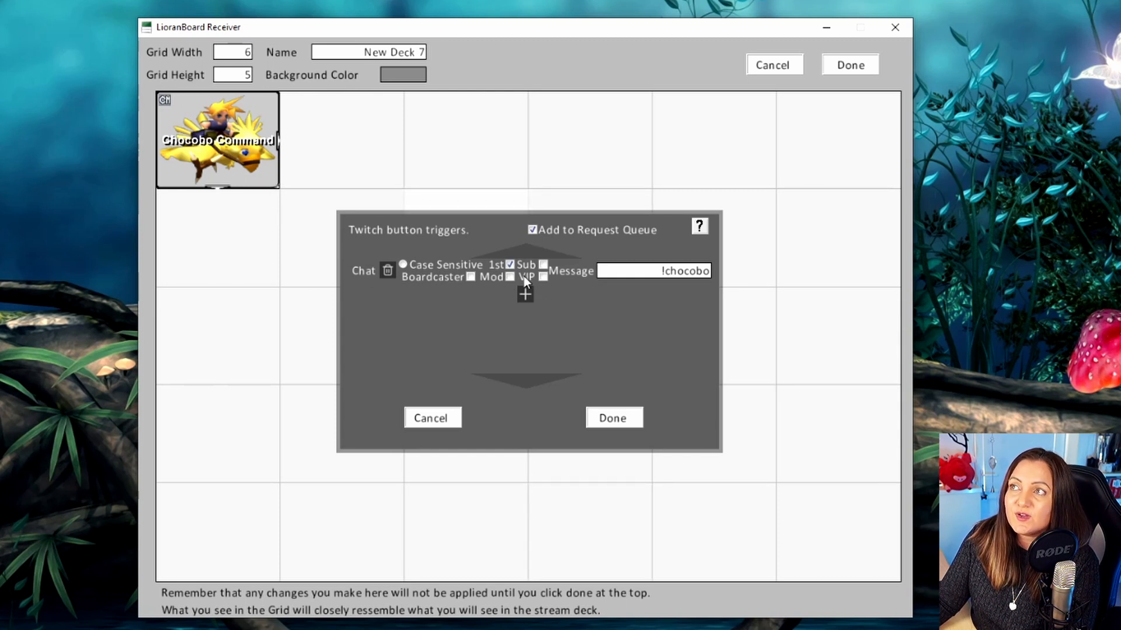
Require only Sub on the !chocobo chat trigger and add a Point Redeem trigger with the redeem name Chocobo
{"action": "left_click", "coordinate": [543, 265]}
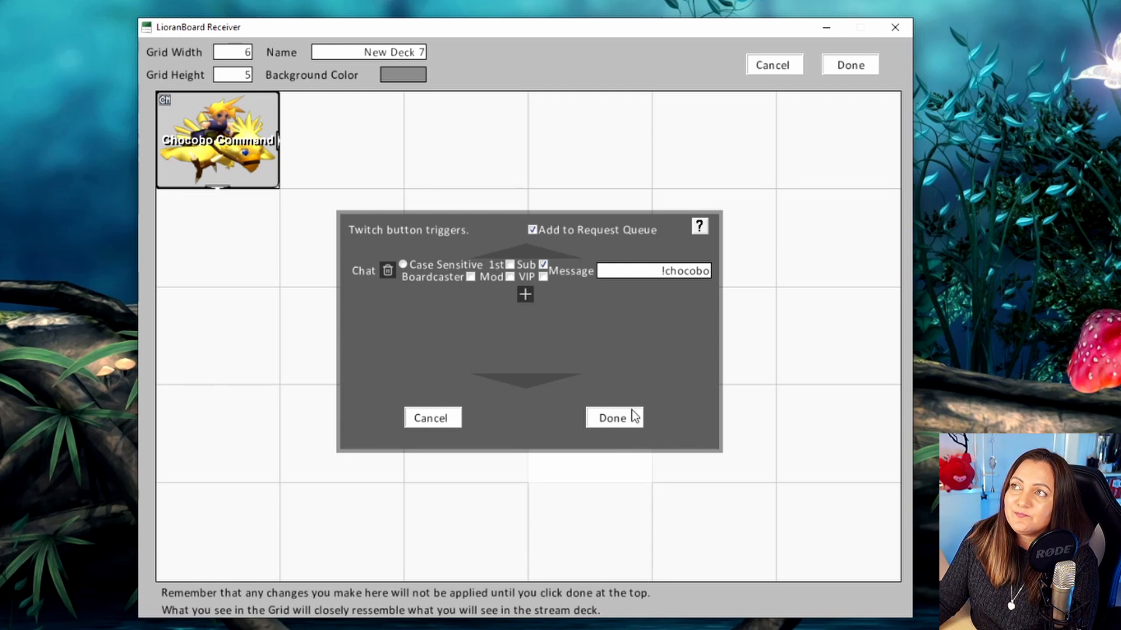
{"action": "left_click", "coordinate": [525, 294]}
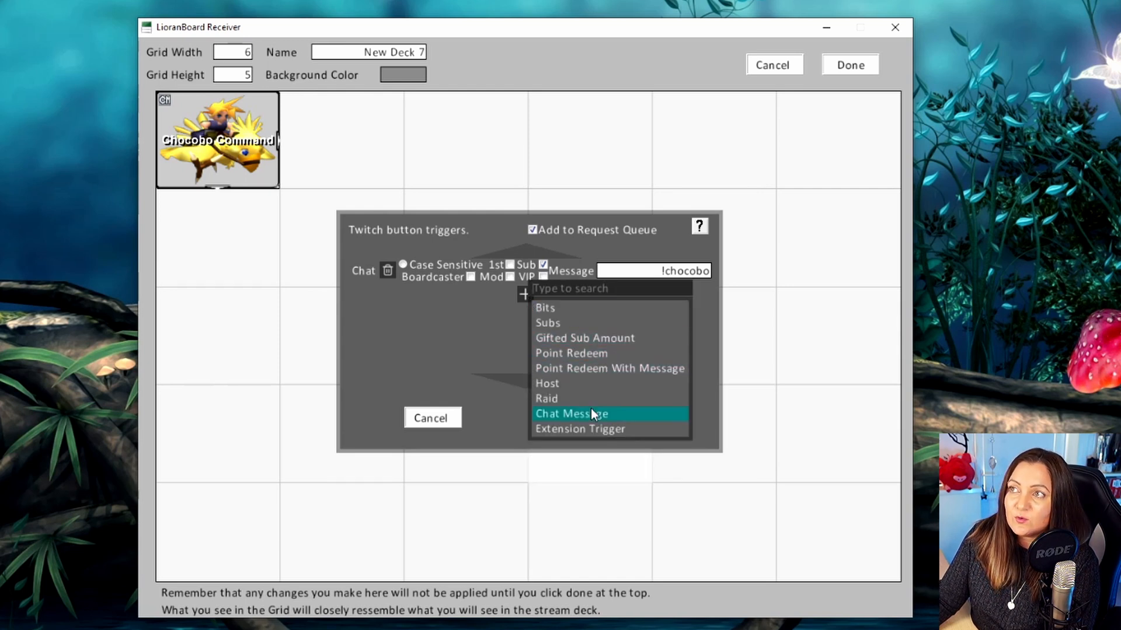
{"action": "left_click", "coordinate": [579, 354]}
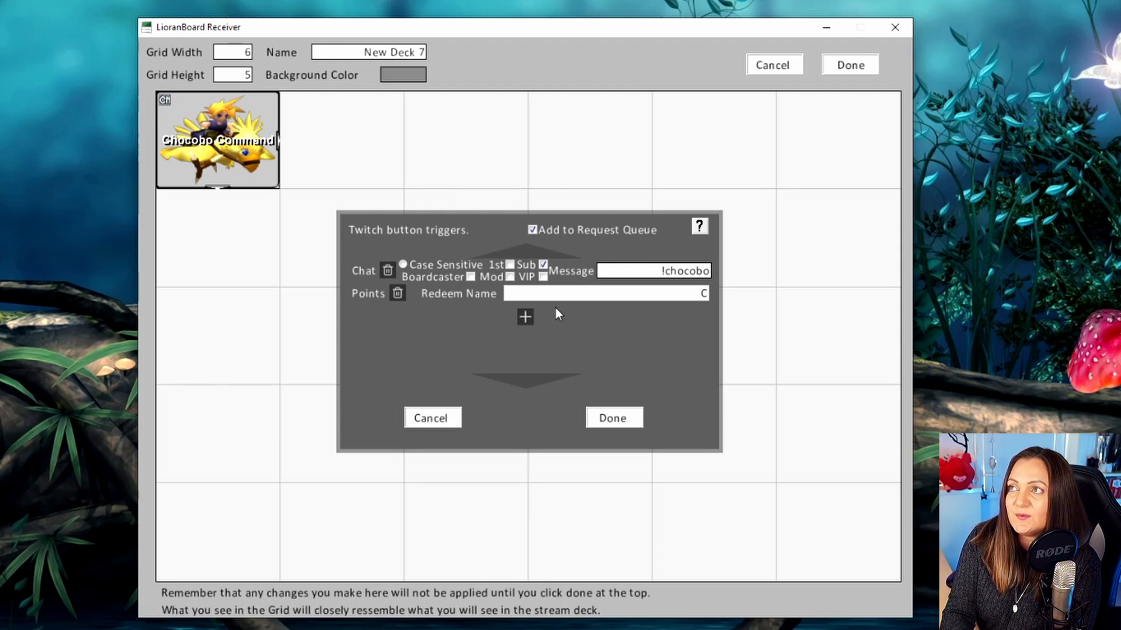
{"action": "type", "text": "Chocobo"}
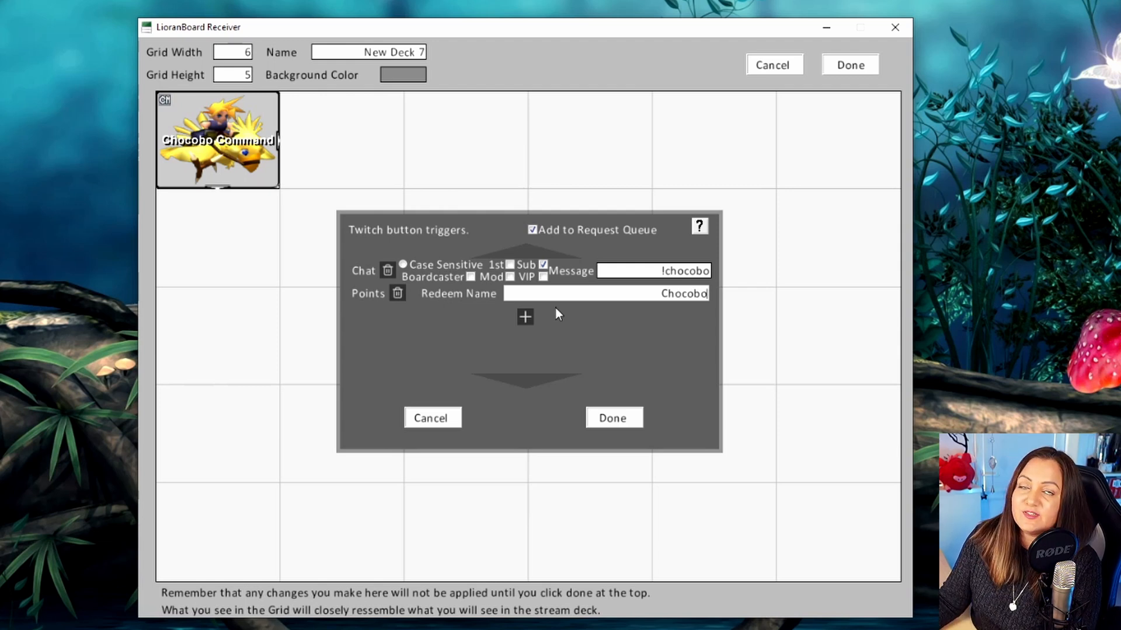
Save the button's Twitch triggers and open the custom rewards list under Manage Rewards & Challenges in the Twitch Channel Points settings
{"action": "left_click", "coordinate": [613, 418]}
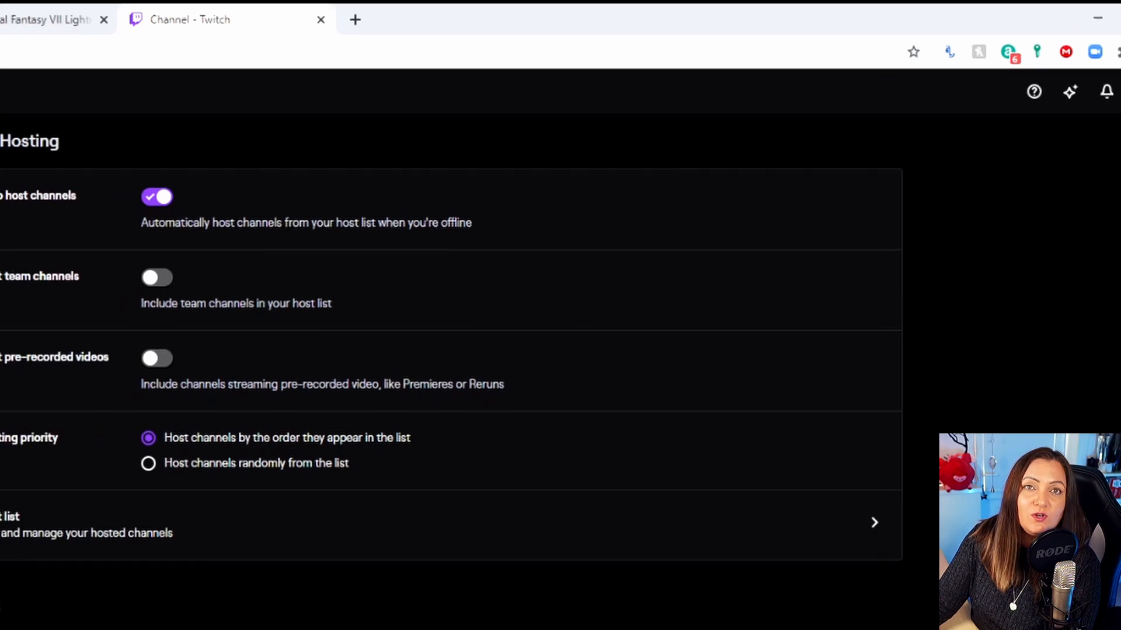
{"action": "left_click", "coordinate": [173, 217]}
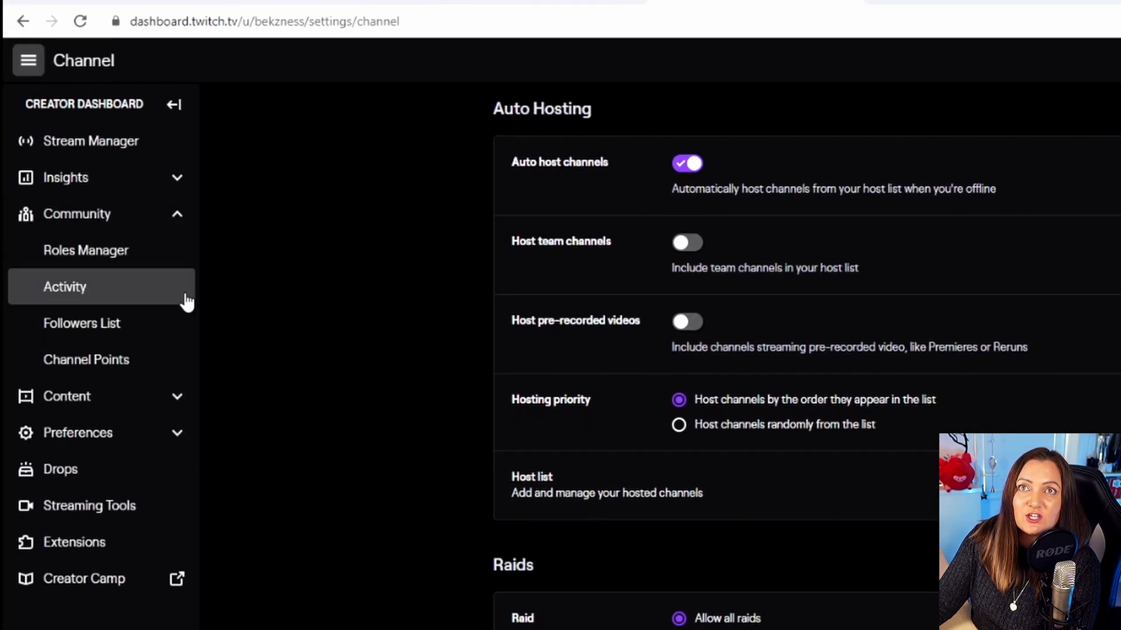
{"action": "left_click", "coordinate": [113, 366]}
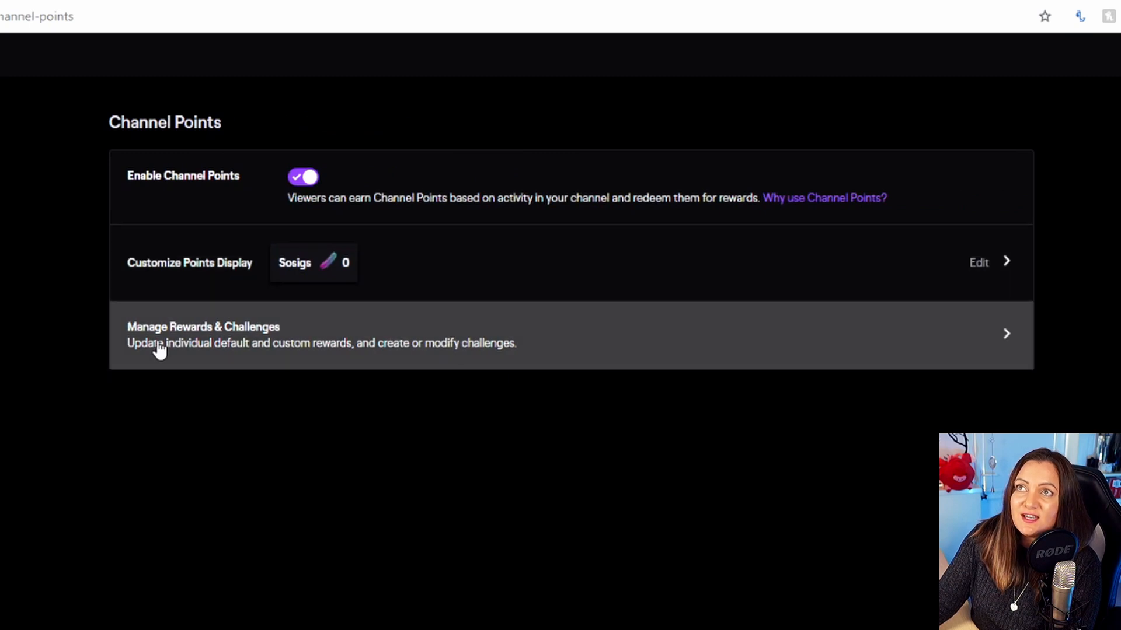
{"action": "left_click", "coordinate": [998, 340]}
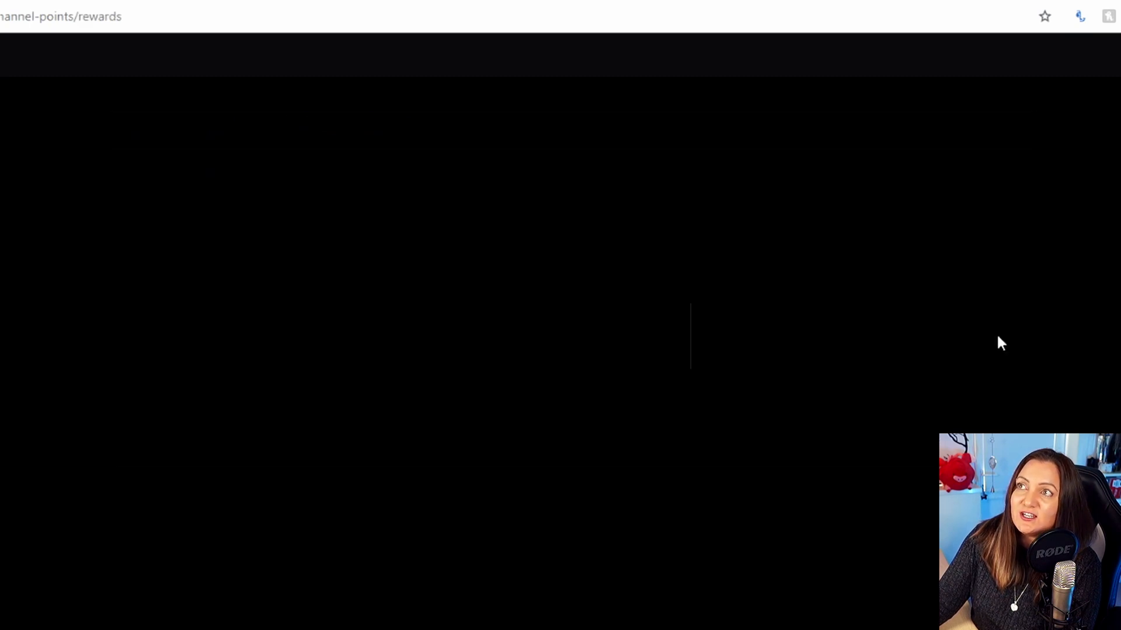
{"action": "scroll", "coordinate": [222, 450], "scroll_direction": "down", "scroll_amount": 2}
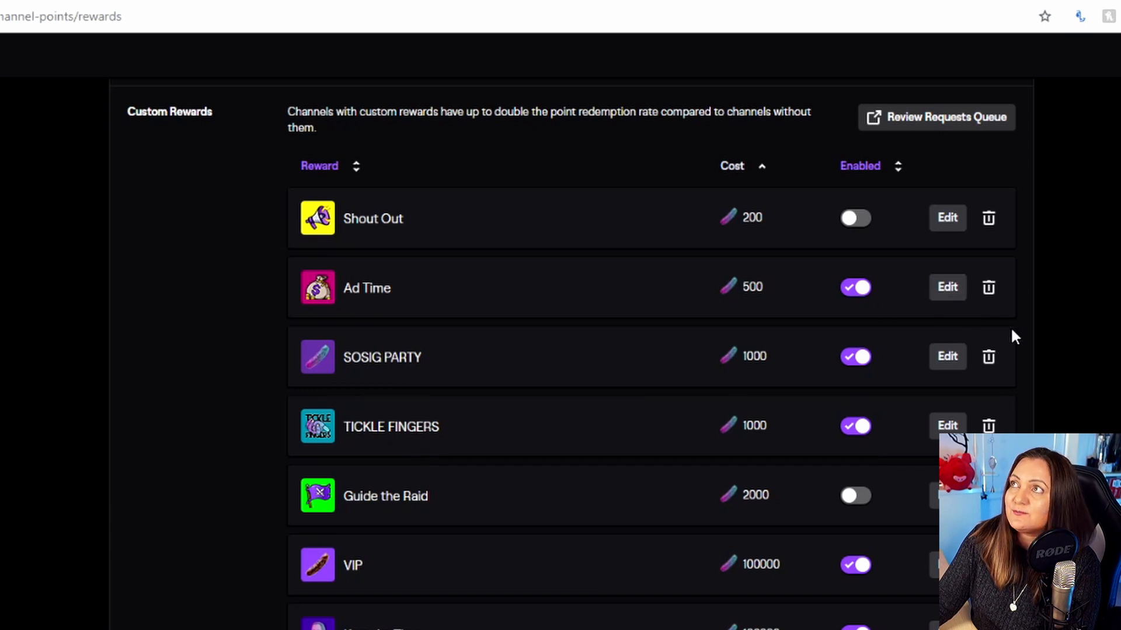
{"action": "scroll", "coordinate": [385, 363], "scroll_direction": "down", "scroll_amount": 9}
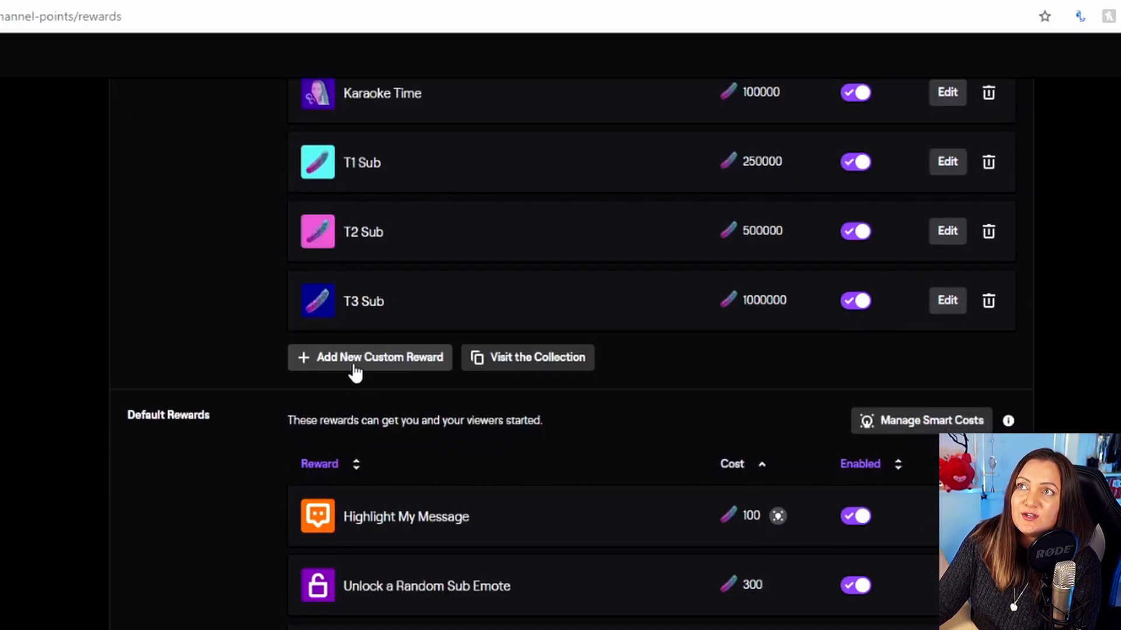
Start a new custom reward named Chocobo with the description "Chocobo Race Go!" and a cost of 2000
{"action": "left_click", "coordinate": [370, 369]}
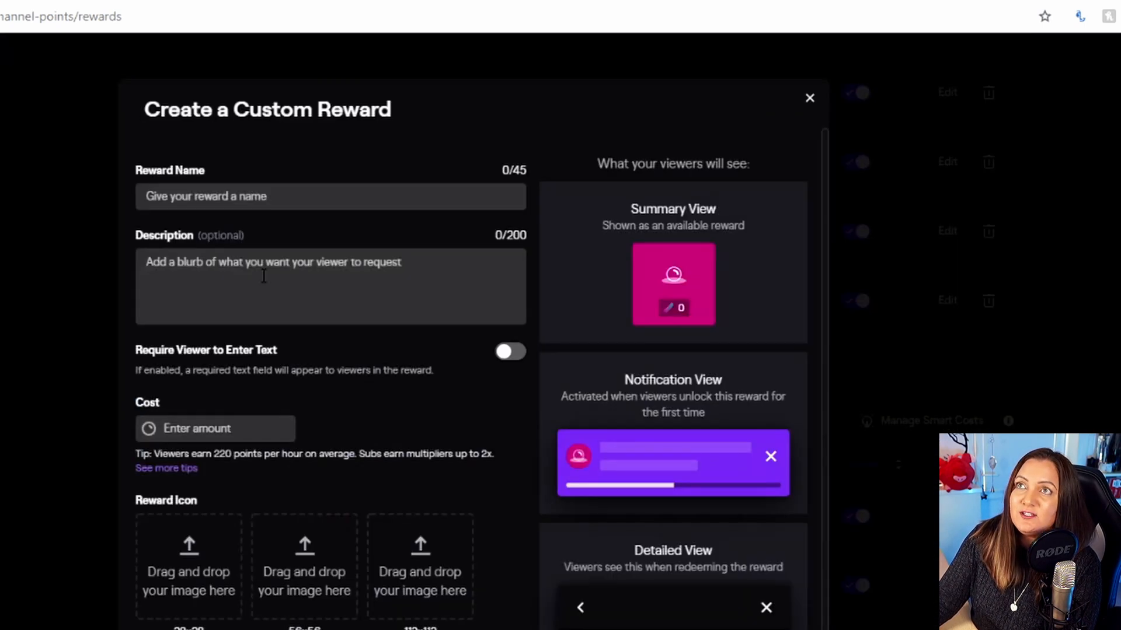
{"action": "left_click", "coordinate": [189, 193]}
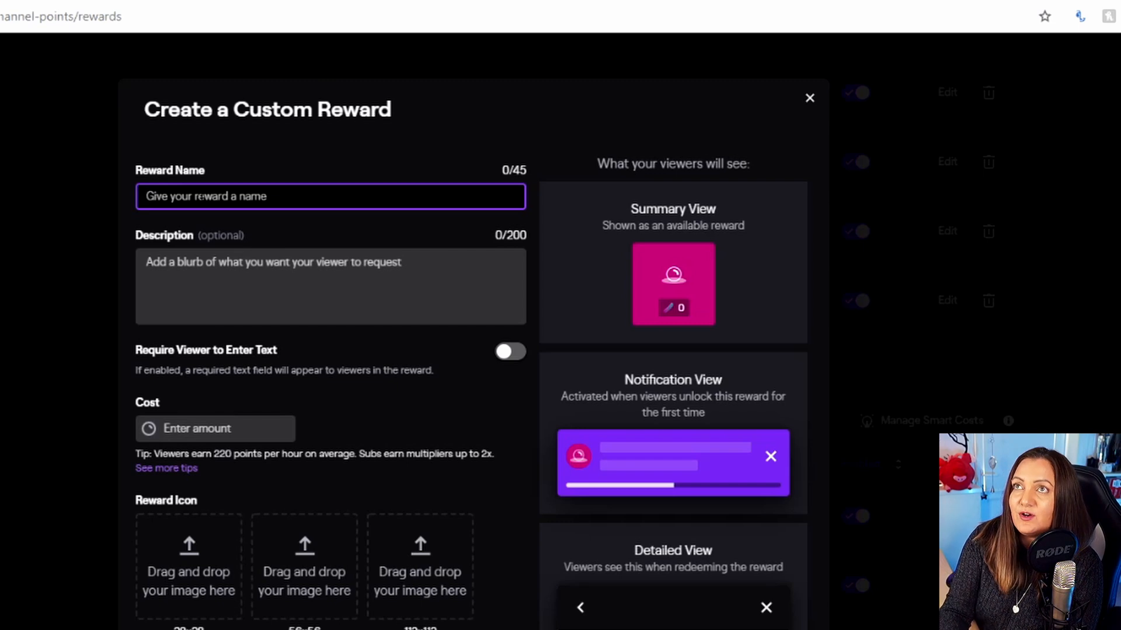
{"action": "type", "text": "Chocbo"}
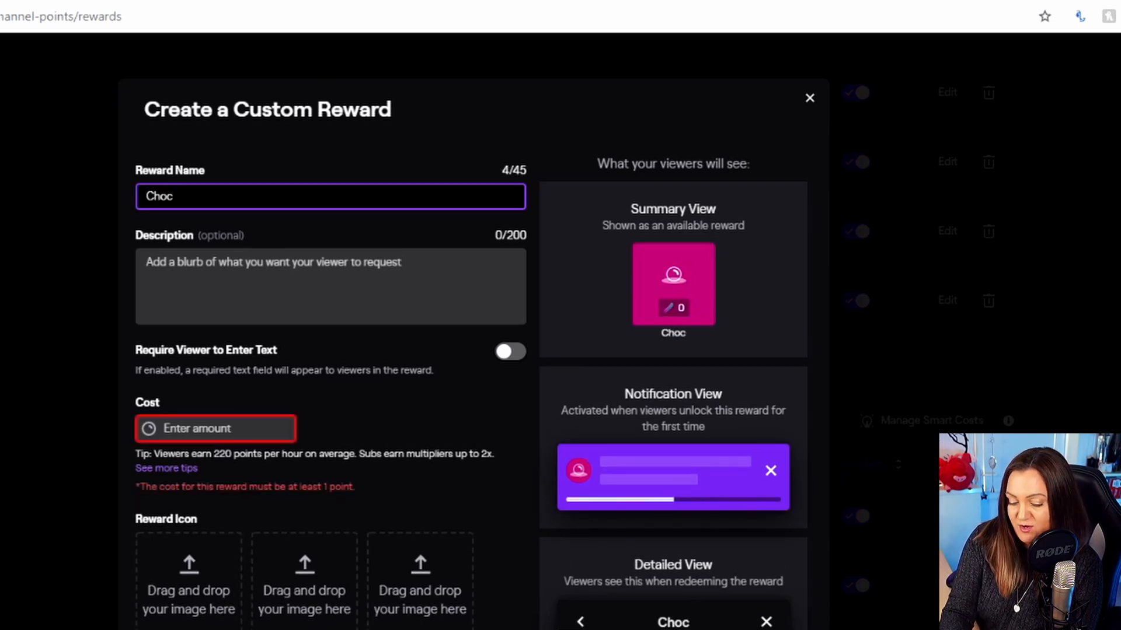
{"action": "key", "text": "Left"}
{"action": "key", "text": "Left"}
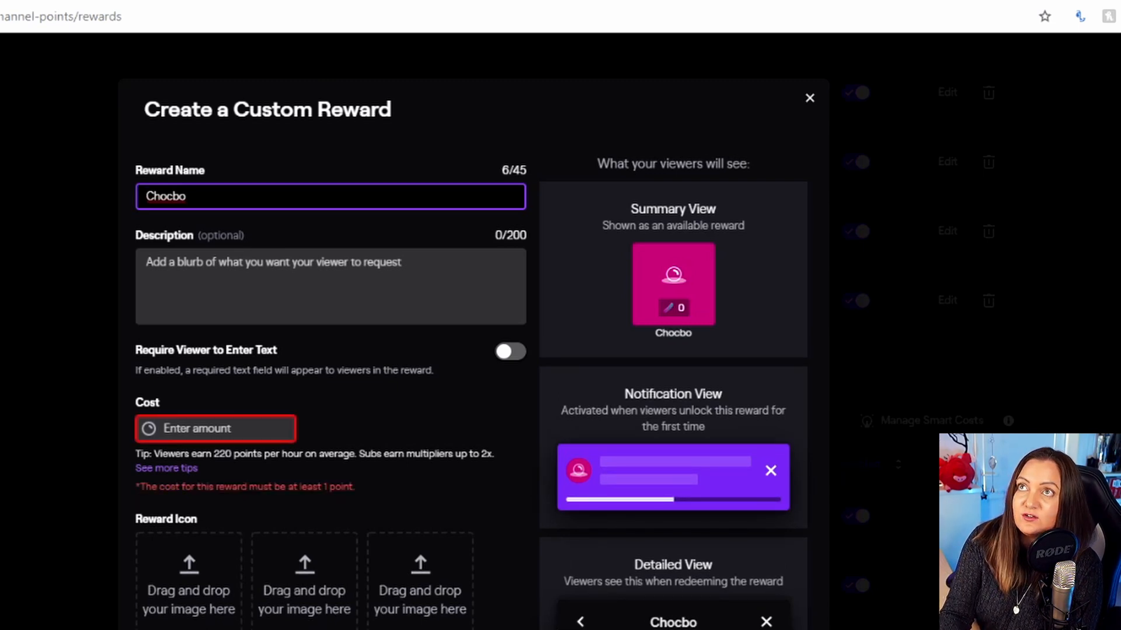
{"action": "type", "text": "o"}
{"action": "left_click", "coordinate": [228, 276]}
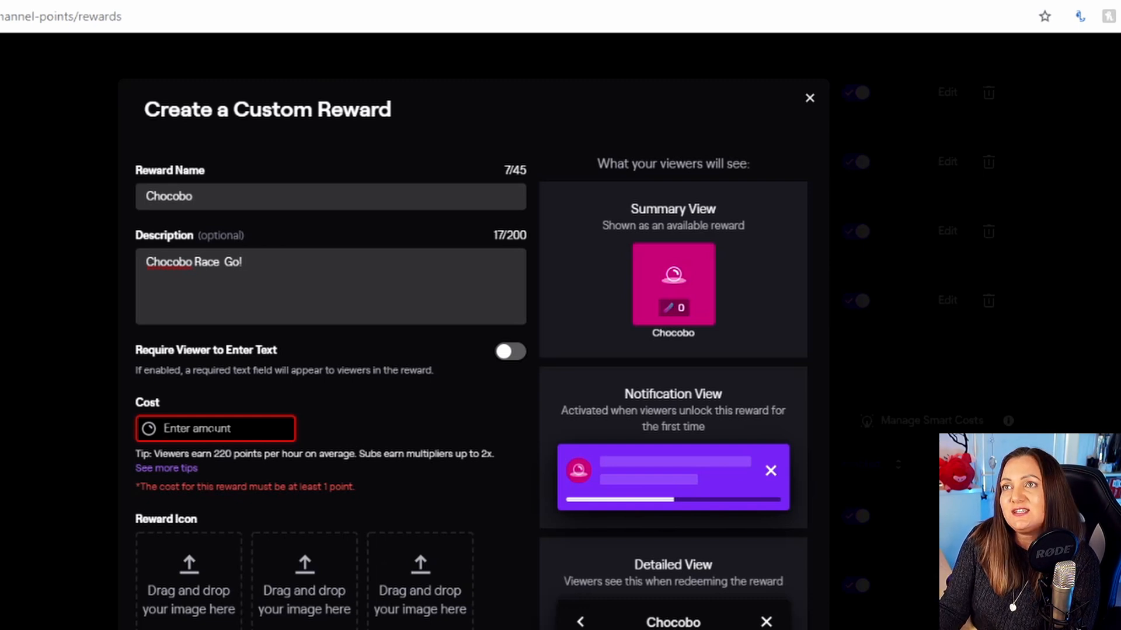
{"action": "type", "text": "2000"}
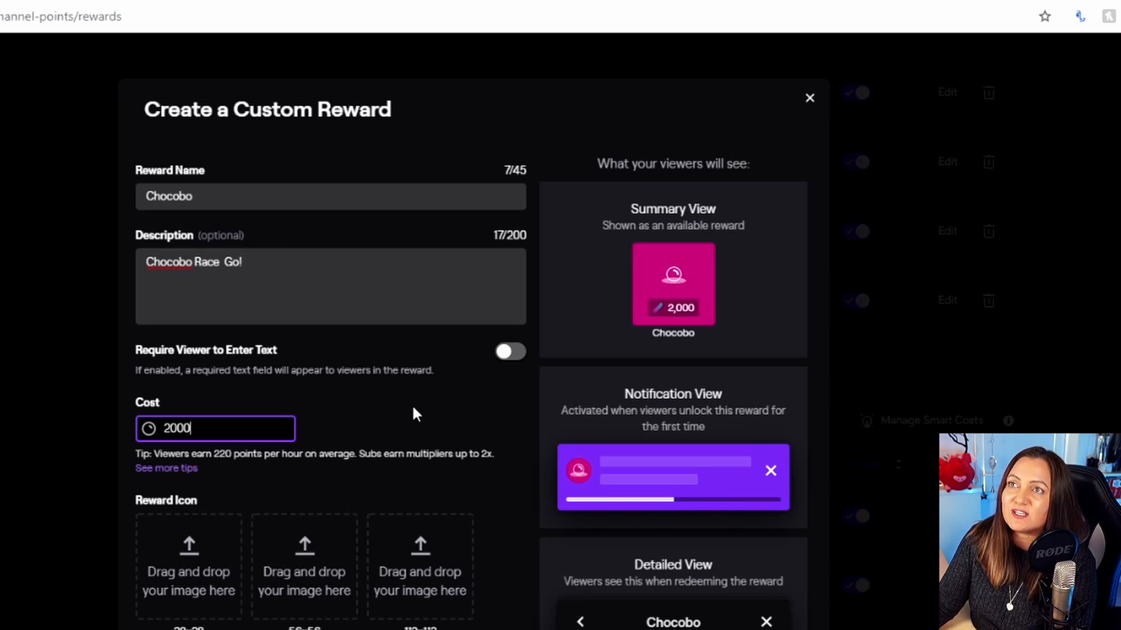
Try a Limit Redemption Per Stream of 2 on the Chocobo reward and switch the limit off again
{"action": "scroll", "coordinate": [282, 465], "scroll_direction": "down", "scroll_amount": 3}
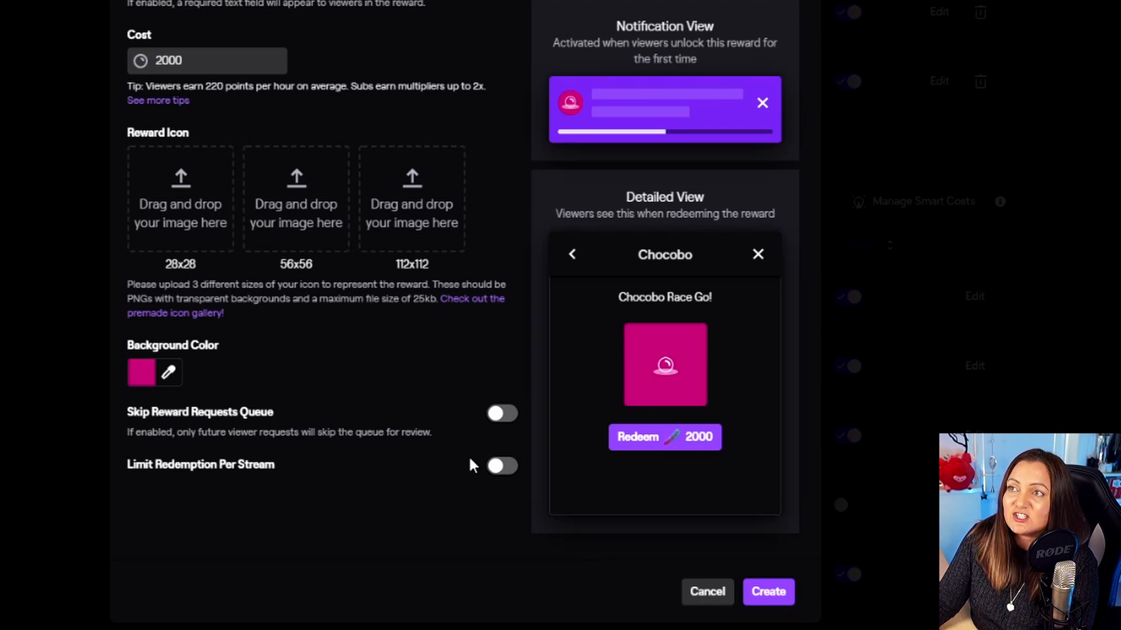
{"action": "left_click", "coordinate": [501, 466]}
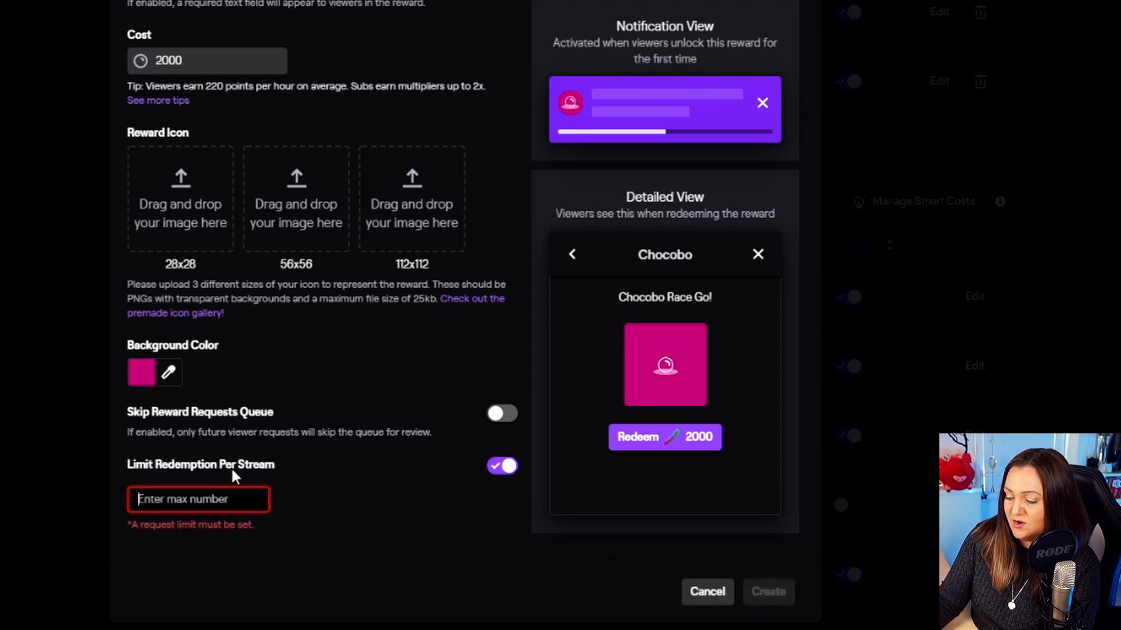
{"action": "type", "text": "2"}
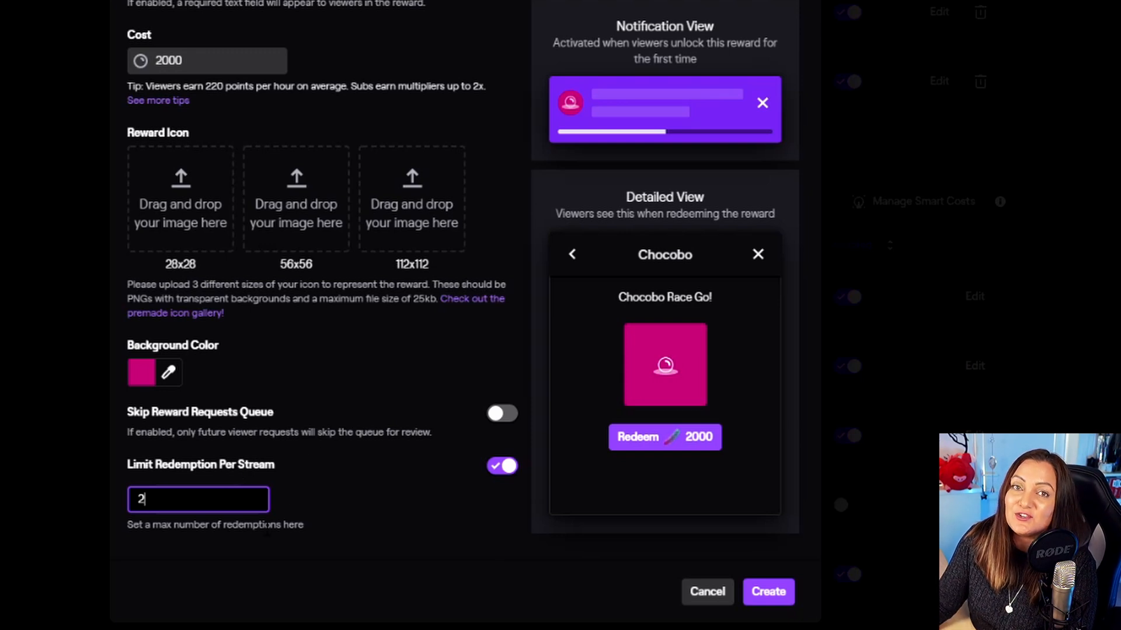
{"action": "left_click_drag", "start_coordinate": [153, 501], "coordinate": [129, 503]}
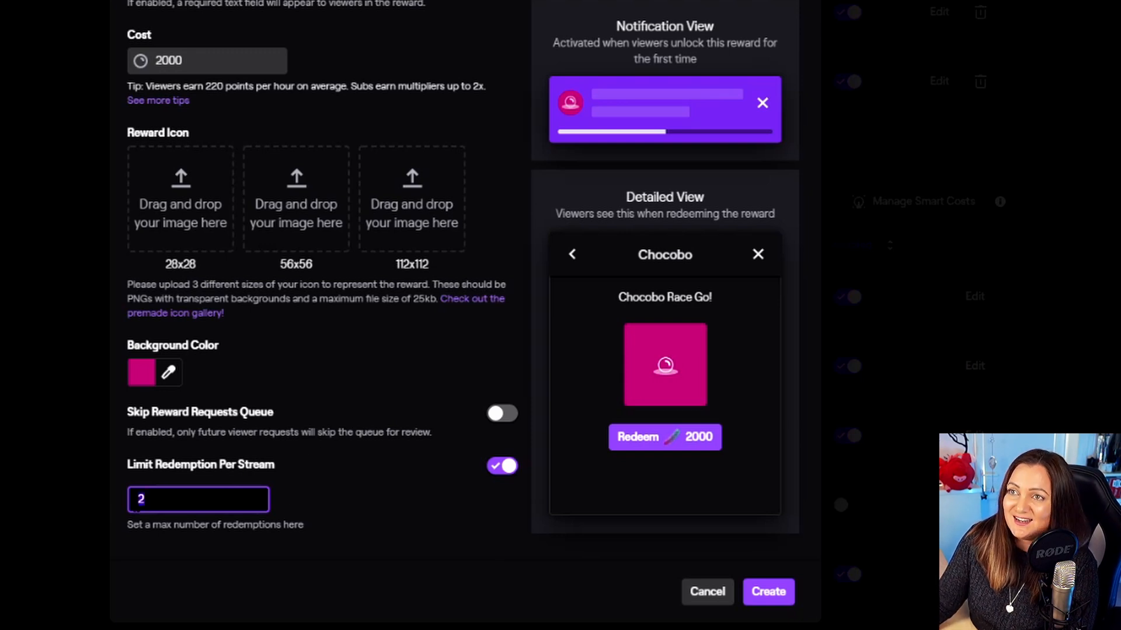
{"action": "left_click", "coordinate": [510, 469]}
Check the remaining reward settings and create the Chocobo custom reward
{"action": "scroll", "coordinate": [521, 550], "scroll_direction": "up", "scroll_amount": 1}
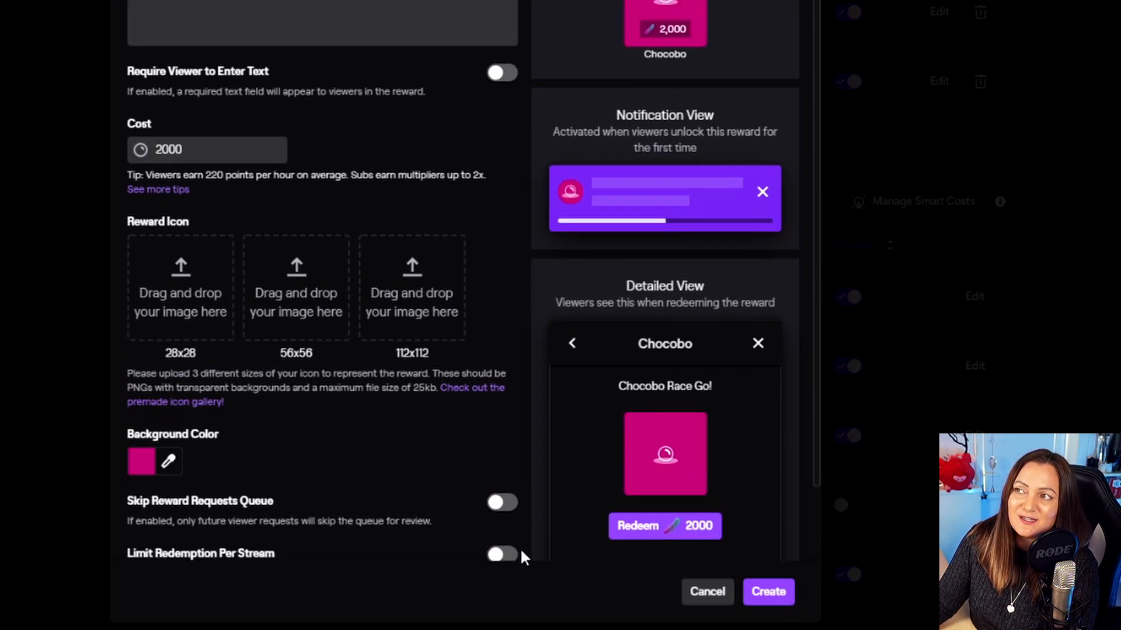
{"action": "scroll", "coordinate": [521, 551], "scroll_direction": "down", "scroll_amount": 1}
{"action": "left_click", "coordinate": [765, 593]}
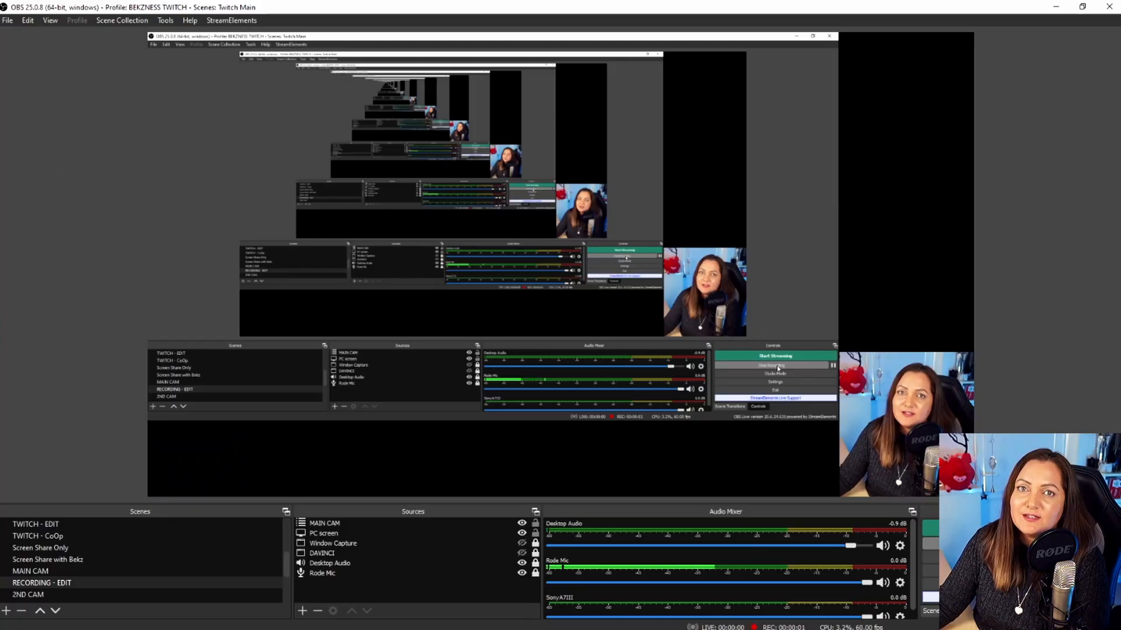
In OBS, add a new Media Source named Chocobo2 to the RECORDING - EDIT scene
{"action": "scroll", "coordinate": [228, 536], "scroll_direction": "down", "scroll_amount": 1}
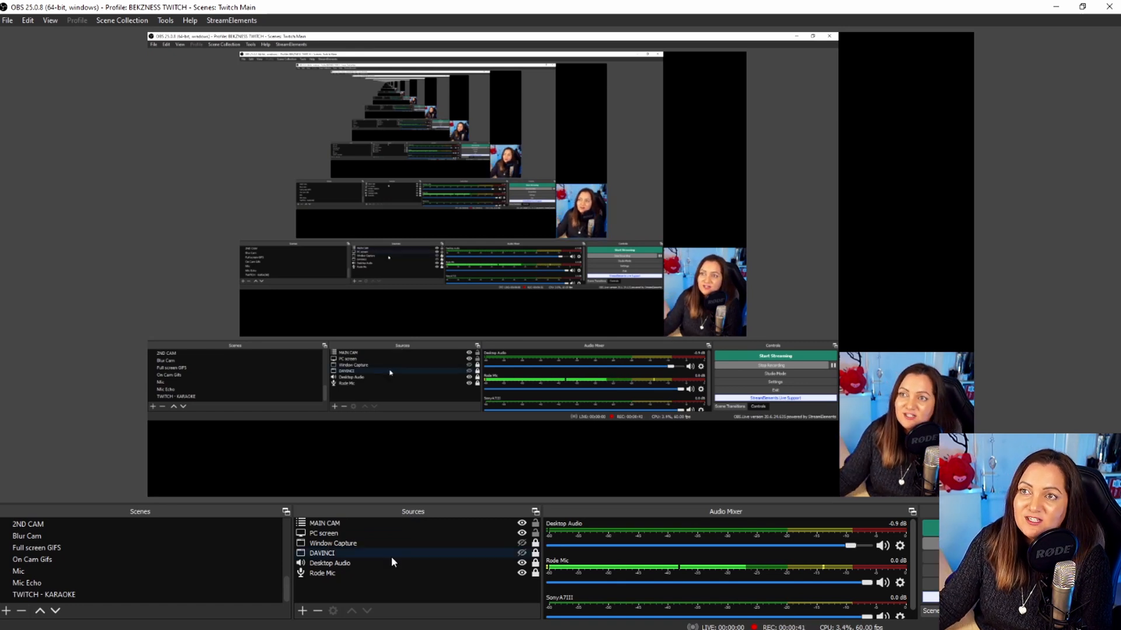
{"action": "left_click", "coordinate": [302, 610]}
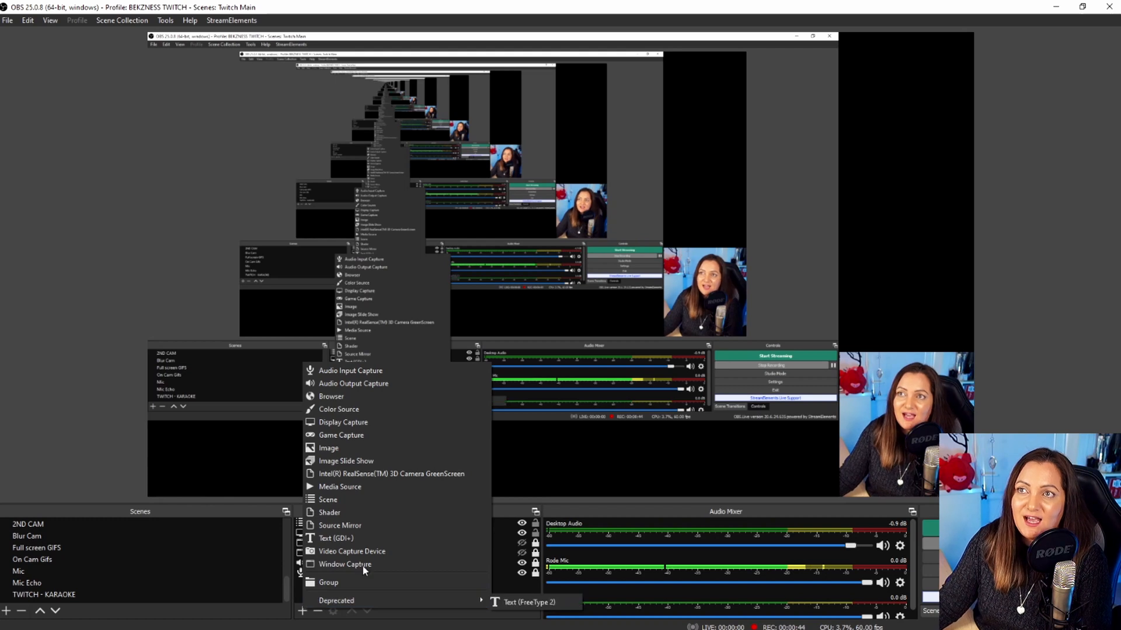
{"action": "left_click", "coordinate": [343, 492]}
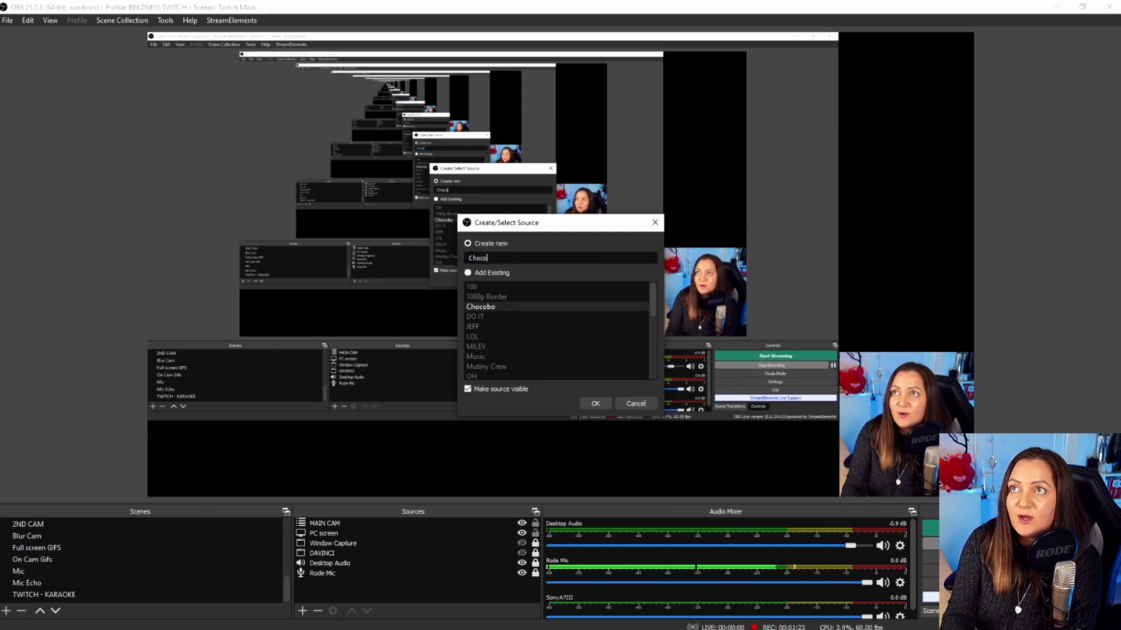
{"action": "type", "text": "bo2"}
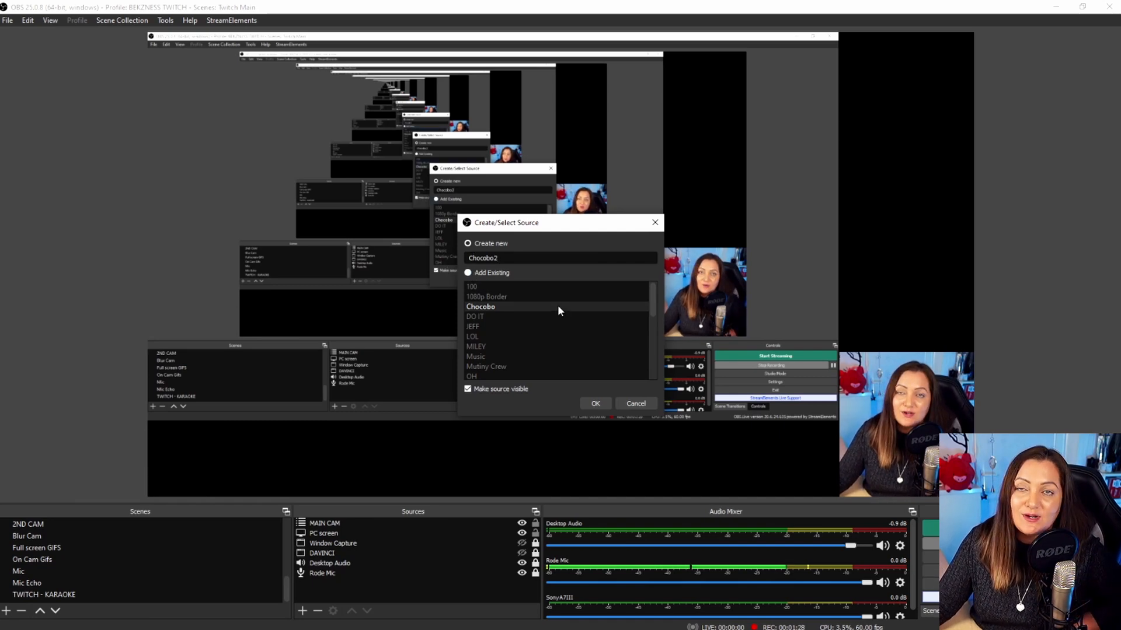
{"action": "left_click", "coordinate": [594, 404]}
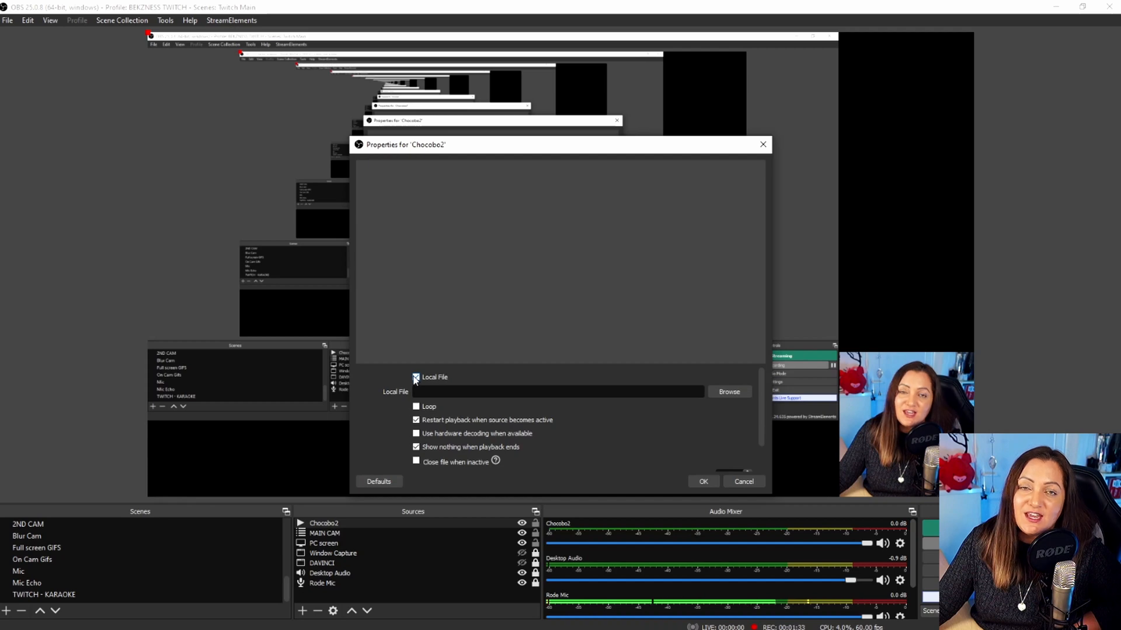
Load Chocobo.gif from the STREAM\Animations folder into Chocobo2 and enlarge and reposition the source to fill the preview's height
{"action": "left_click", "coordinate": [733, 392]}
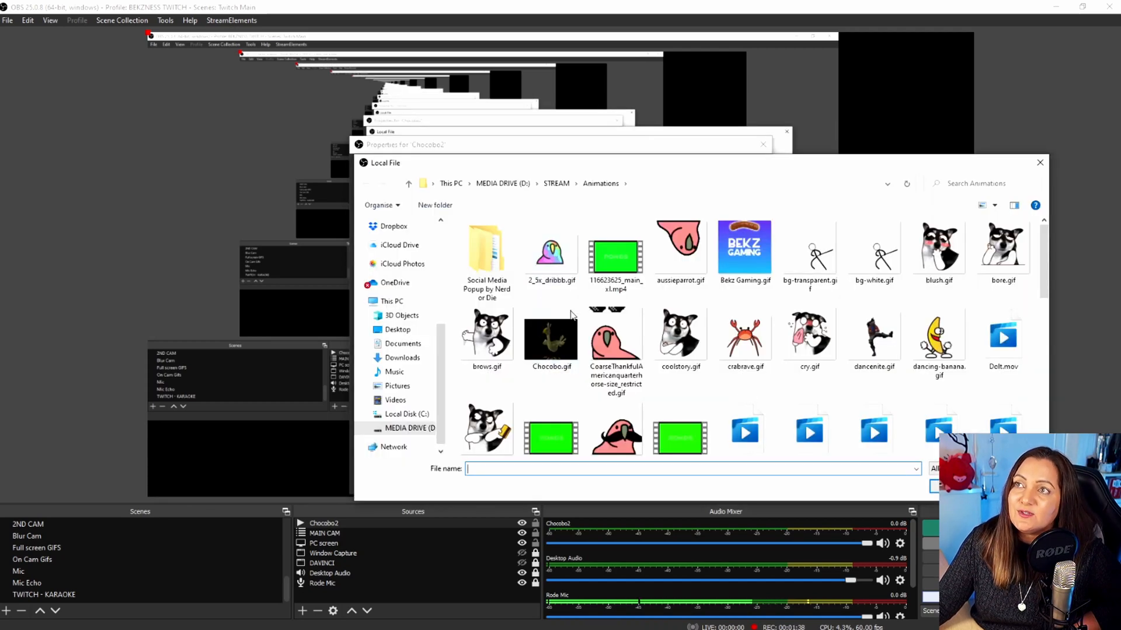
{"action": "left_click", "coordinate": [549, 344]}
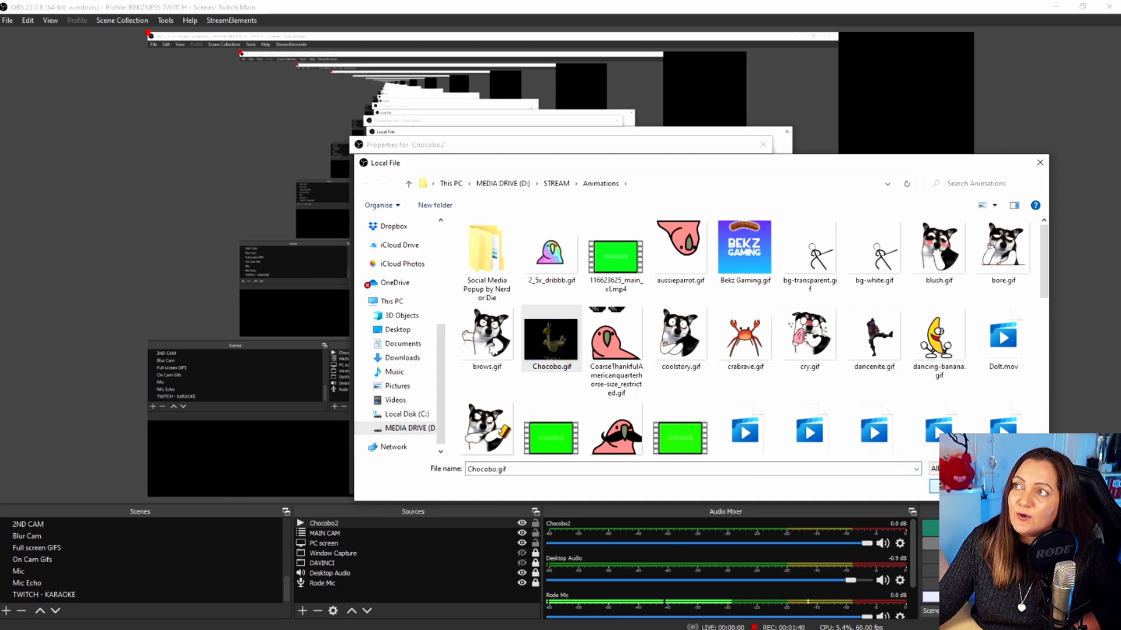
{"action": "left_click", "coordinate": [957, 486]}
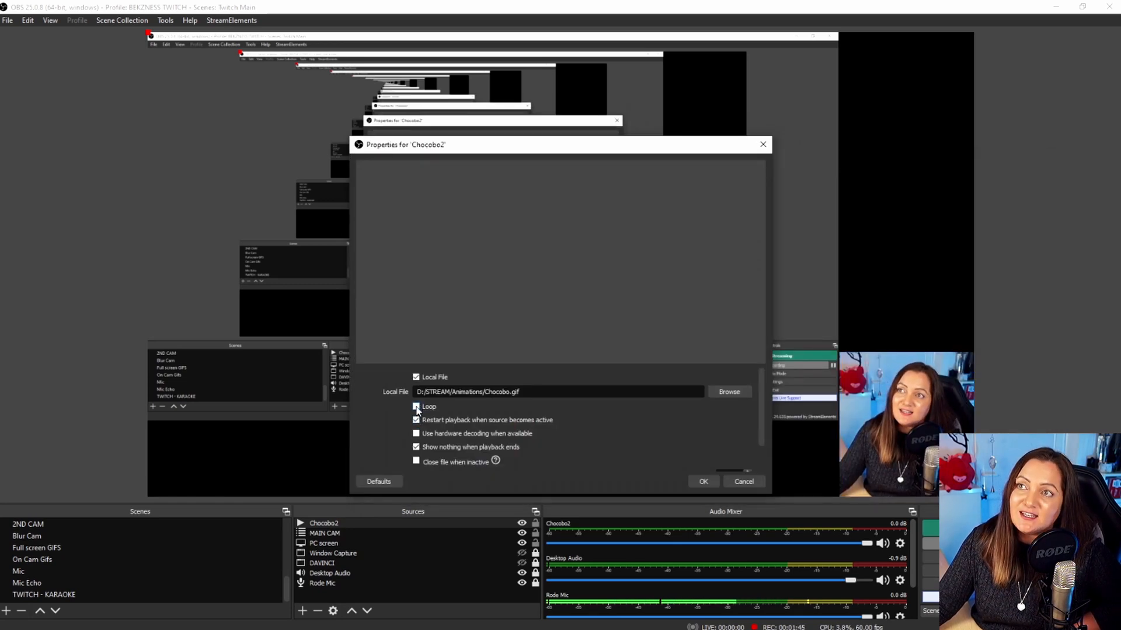
{"action": "left_click", "coordinate": [703, 482]}
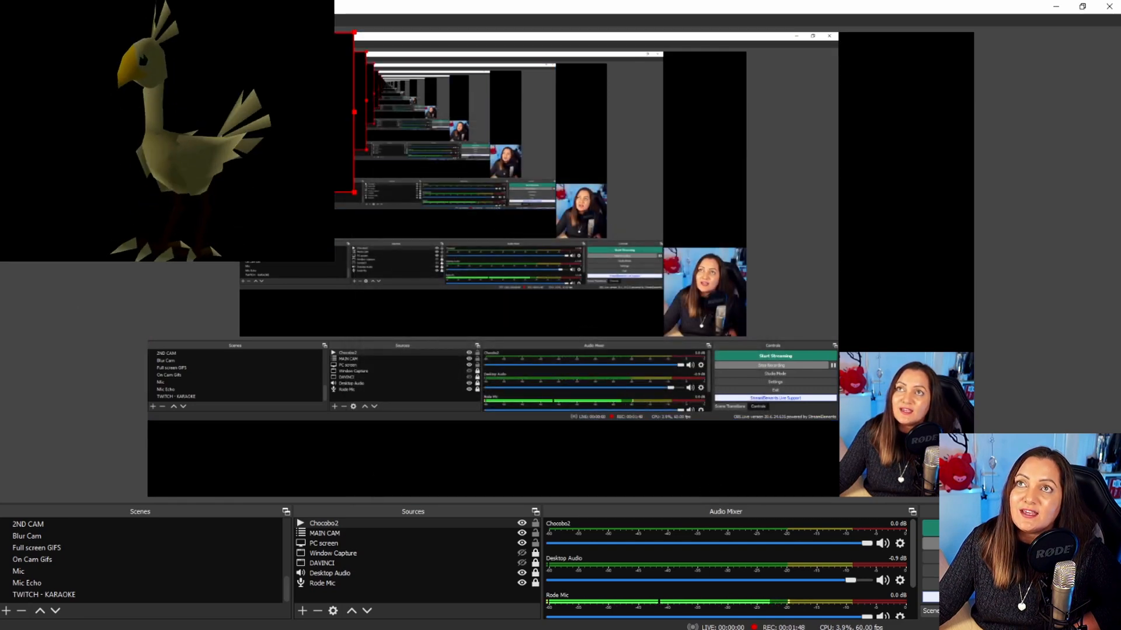
{"action": "left_click_drag", "start_coordinate": [258, 116], "coordinate": [743, 419]}
{"action": "left_click_drag", "start_coordinate": [633, 338], "coordinate": [237, 32]}
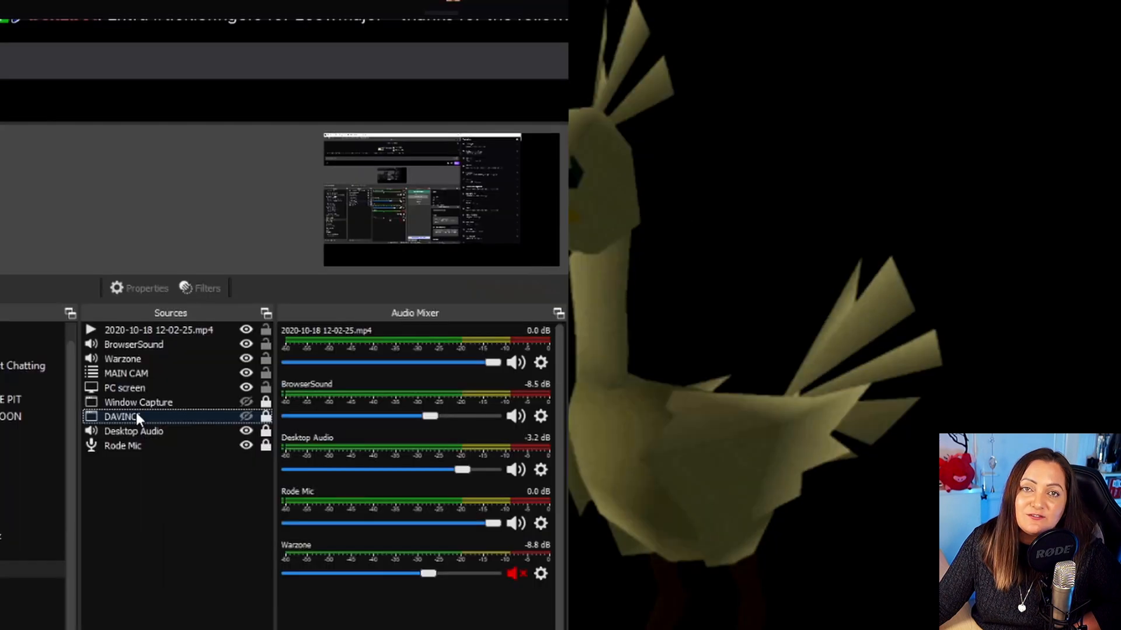
Add a Luma Key effect filter to the DAVINCI source, keeping the default filter name
{"action": "right_click", "coordinate": [135, 412]}
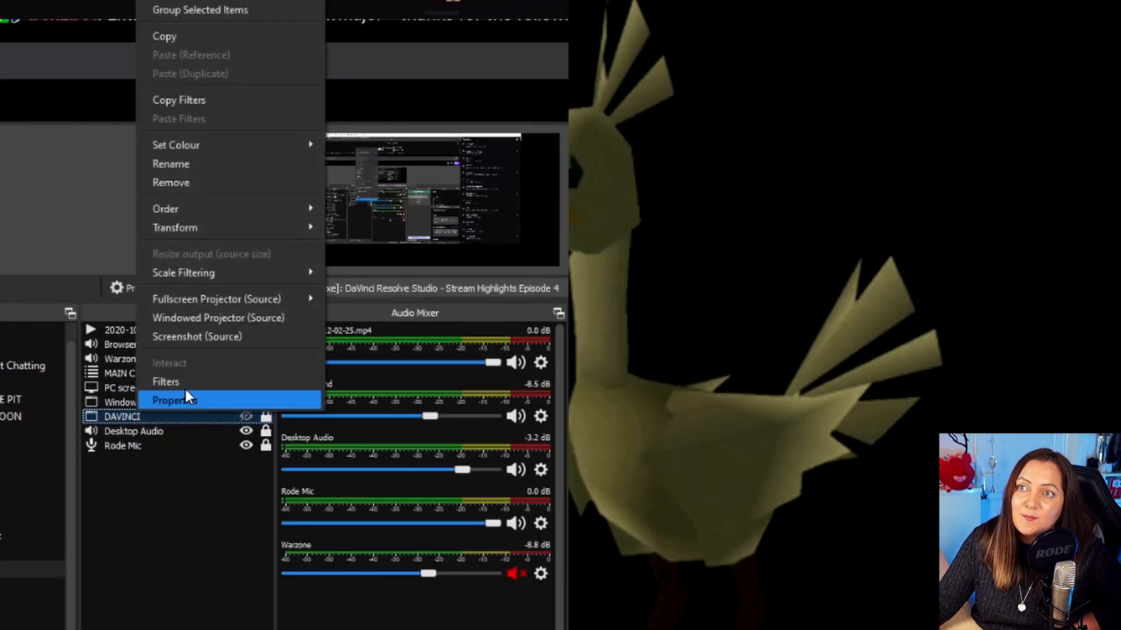
{"action": "left_click", "coordinate": [189, 382]}
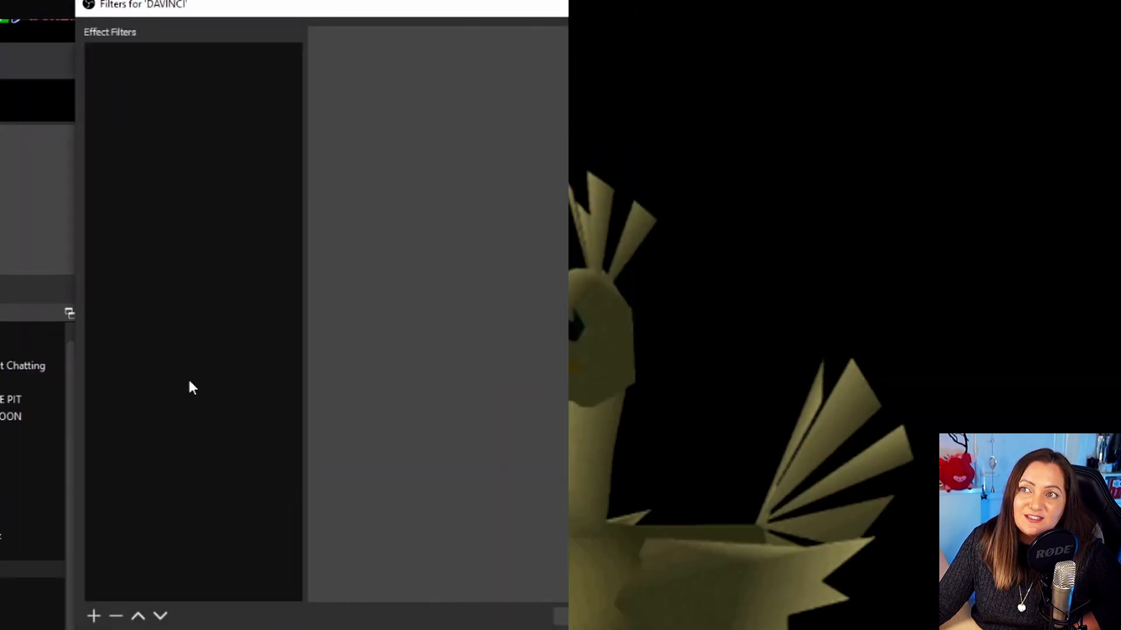
{"action": "left_click", "coordinate": [94, 616]}
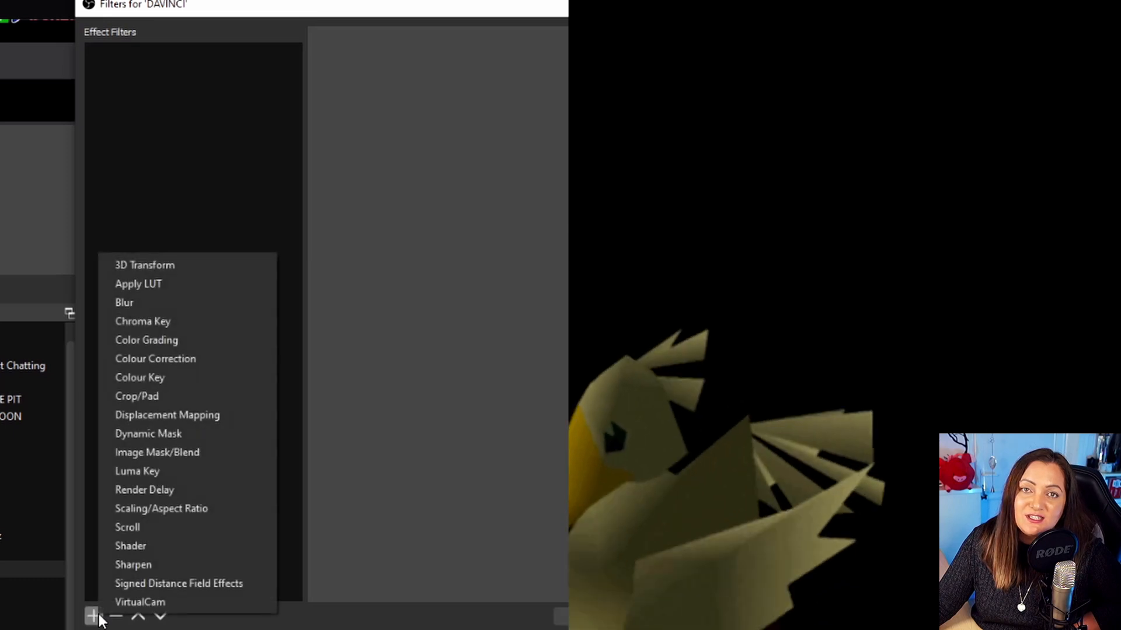
{"action": "left_click", "coordinate": [207, 471]}
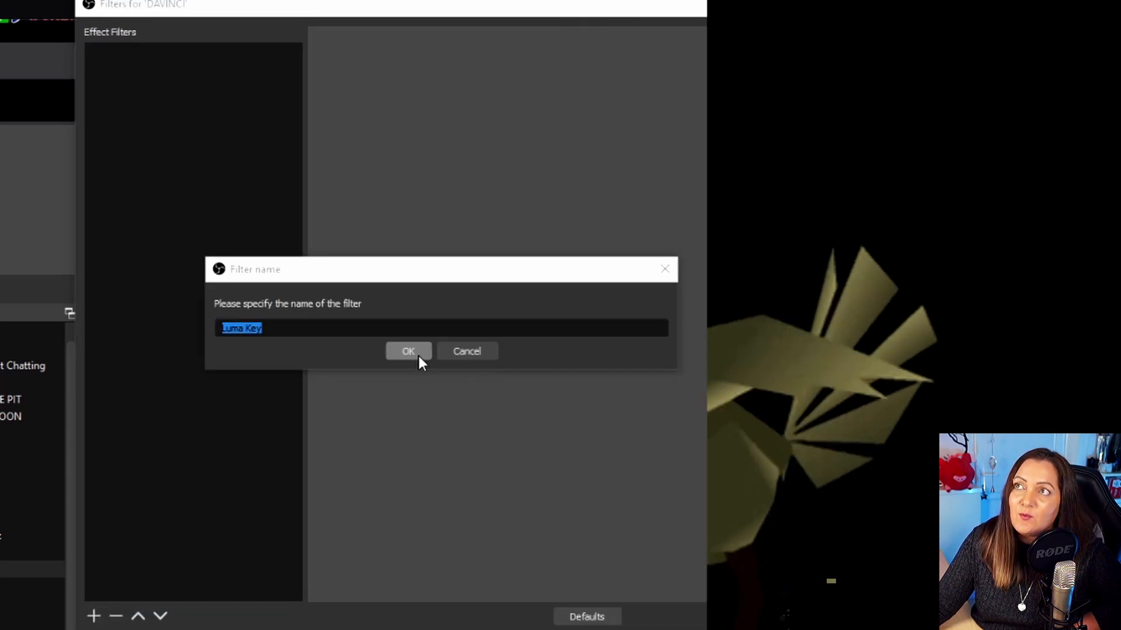
{"action": "left_click", "coordinate": [408, 352]}
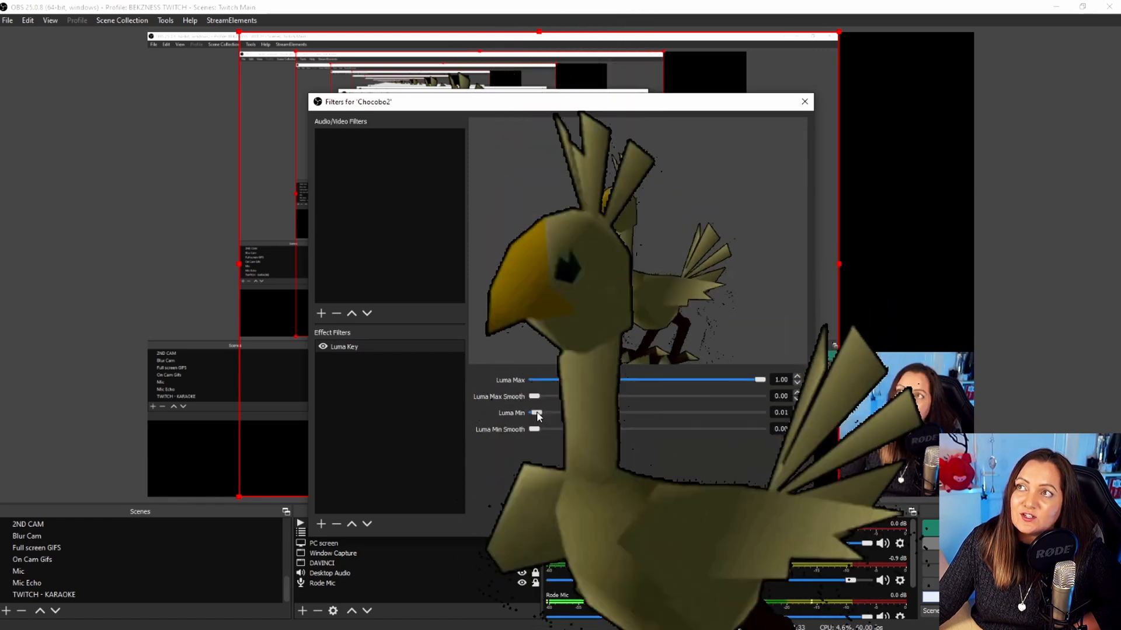
Set Luma Min to 0.02 in the Chocobo2 source's Luma Key filter and close its filter settings
{"action": "mouse_move", "coordinate": [537, 415]}
{"action": "left_mouse_down"}
{"action": "mouse_move", "coordinate": [657, 424]}
{"action": "mouse_move", "coordinate": [539, 419]}
{"action": "left_mouse_up"}
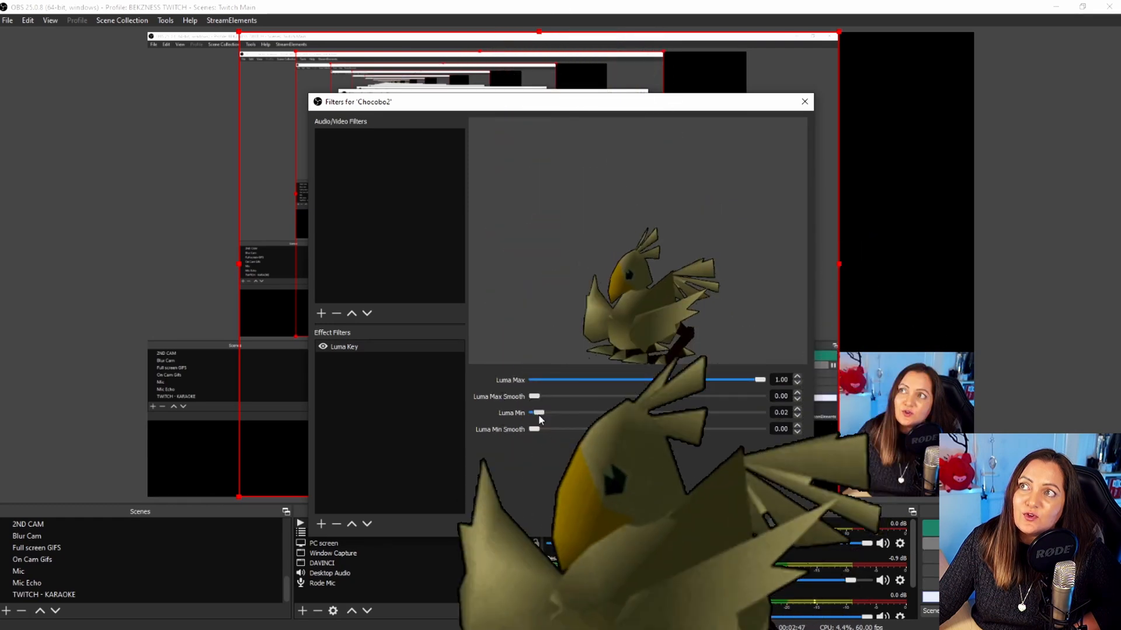
{"action": "left_click", "coordinate": [785, 523]}
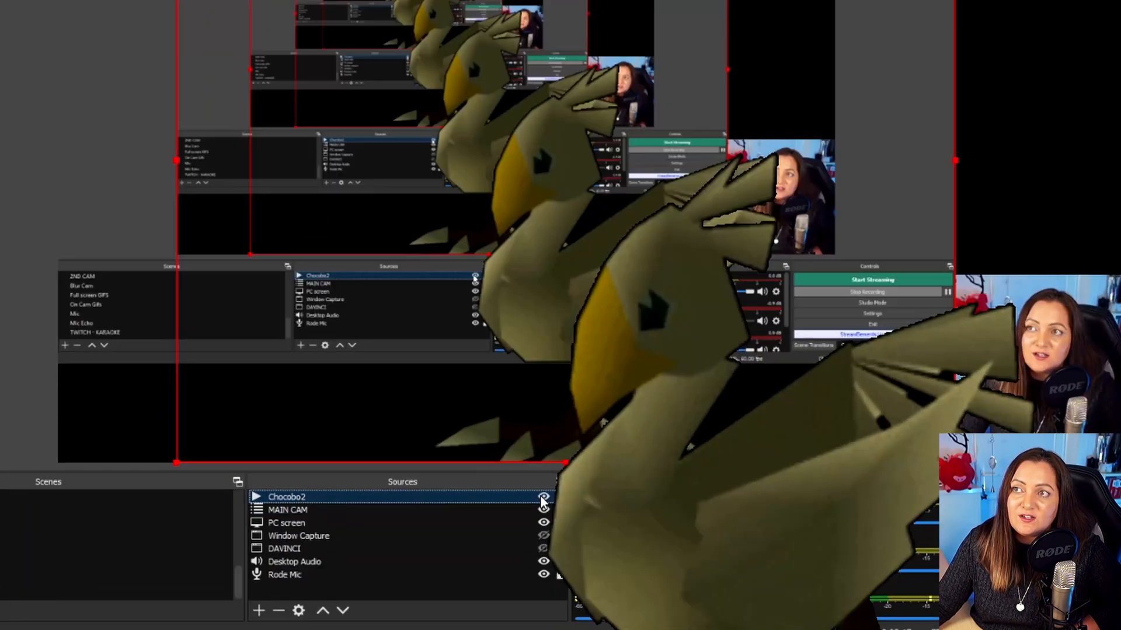
Hide the Chocobo2 media source in the RECORDING - EDIT scene
{"action": "left_click", "coordinate": [543, 499]}
{"action": "left_click", "coordinate": [540, 572]}
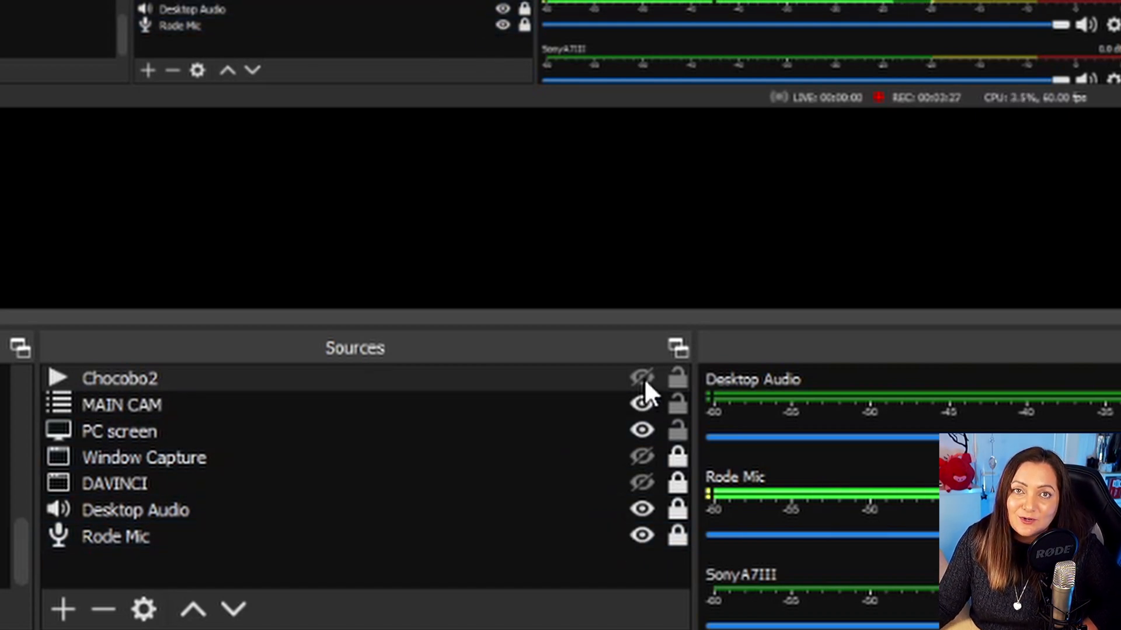
{"action": "left_click", "coordinate": [649, 403]}
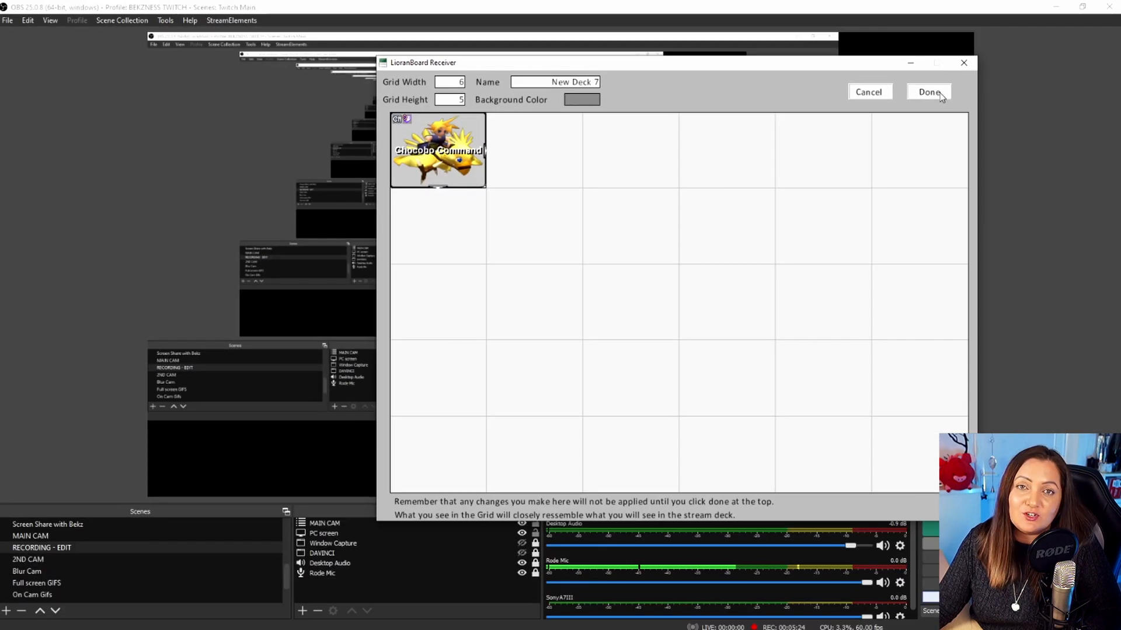
Apply the changes to the deck containing the Chocobo Command button in LioranBoard Receiver
{"action": "left_click", "coordinate": [941, 92]}
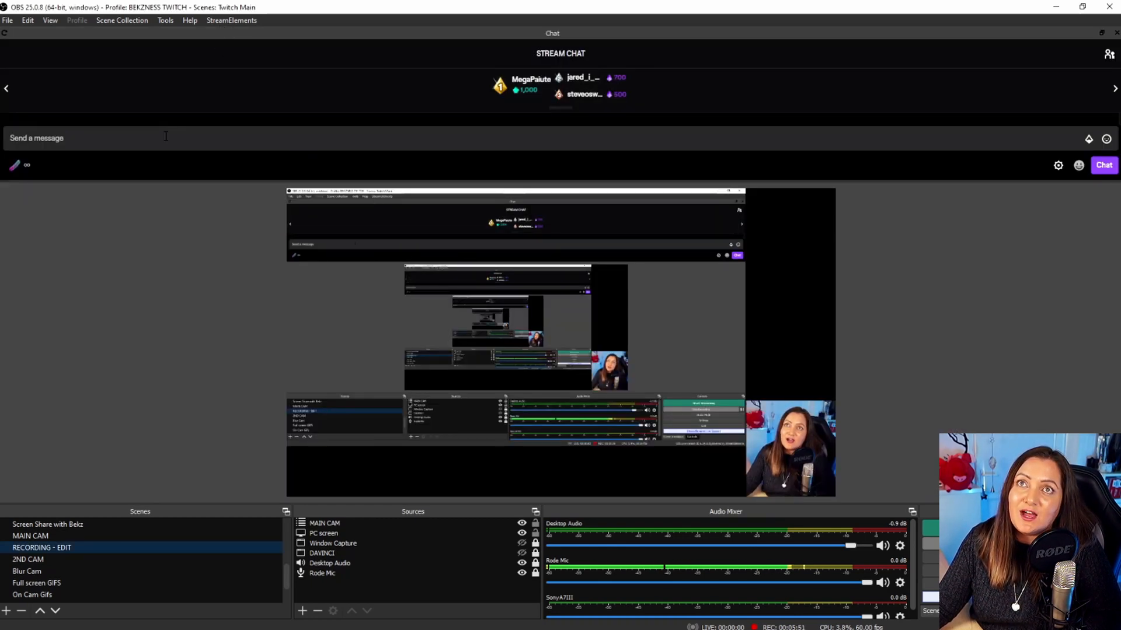
In the OBS stream chat, open the 2,000-point Chocobo reward from the channel point rewards
{"action": "left_click", "coordinate": [151, 138]}
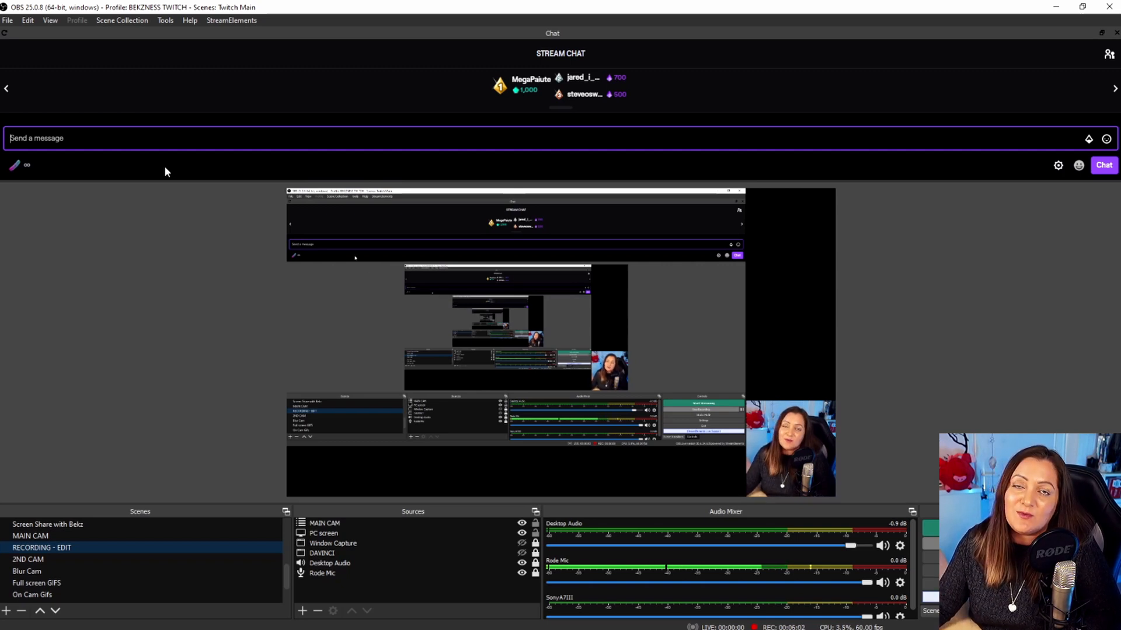
{"action": "left_click", "coordinate": [17, 168]}
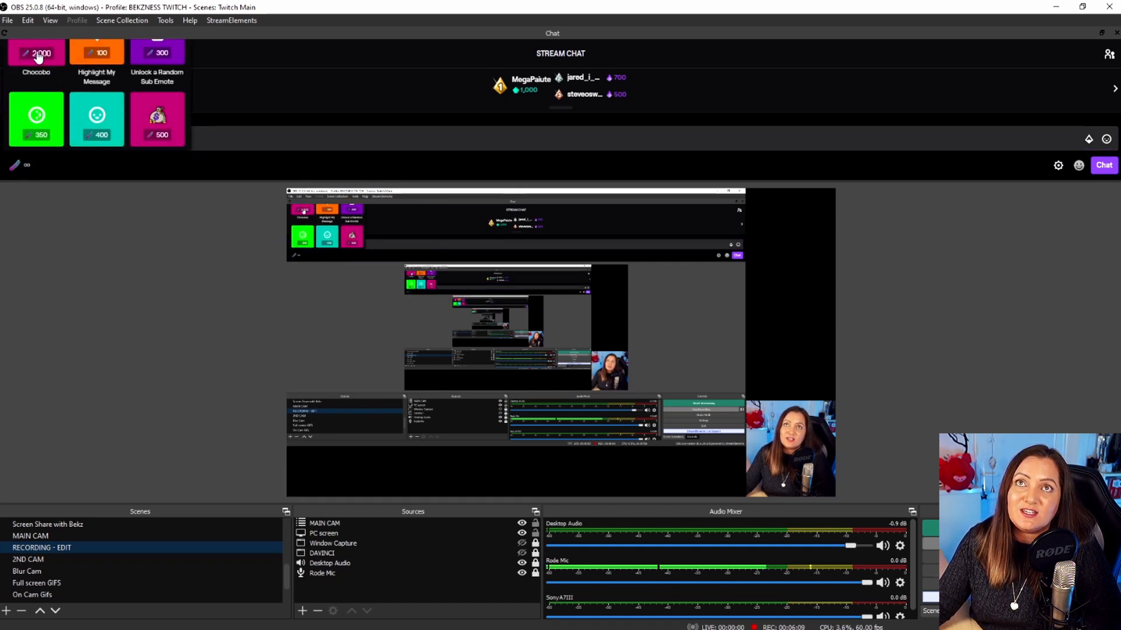
{"action": "left_click", "coordinate": [38, 56]}
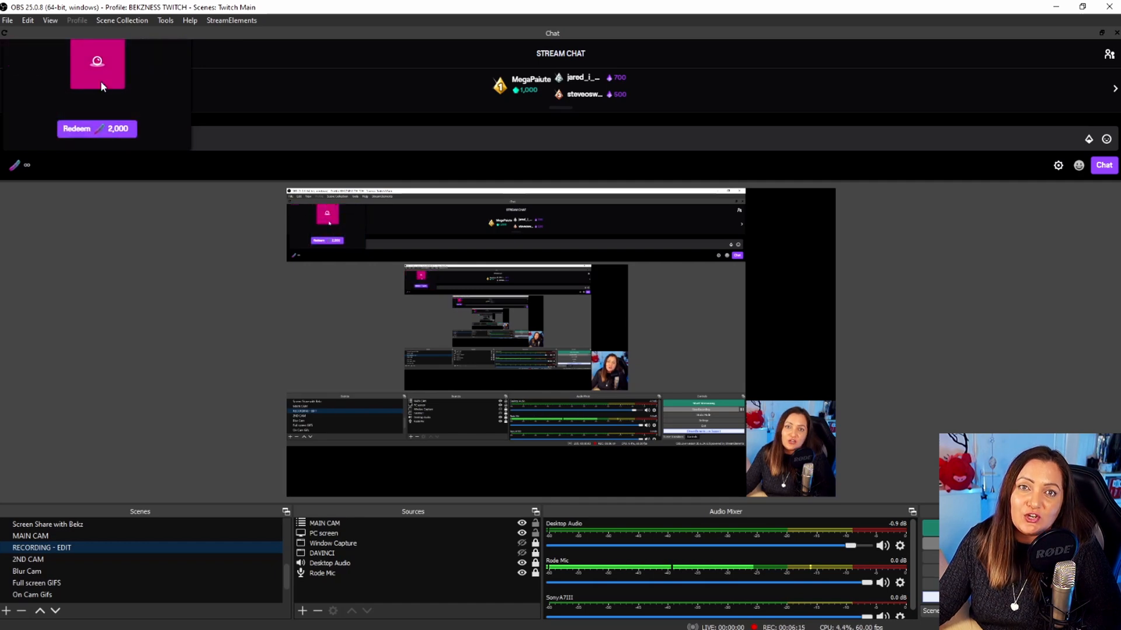